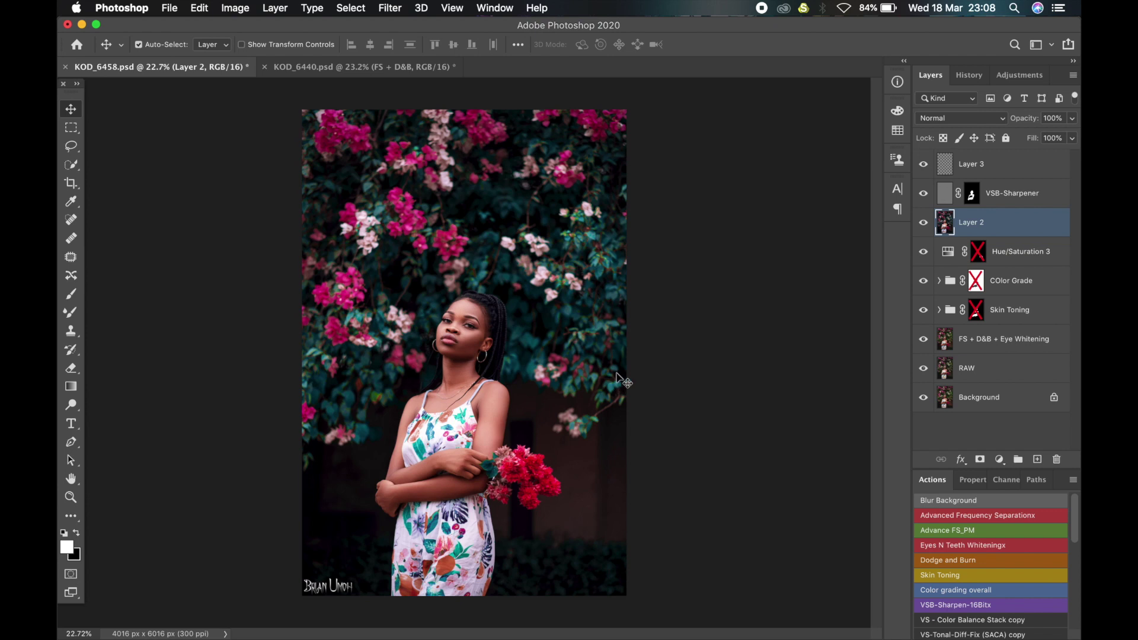
# Check Layer 2's effect by toggling its visibility and hide every layer above RAW
pyautogui.click(923, 223)
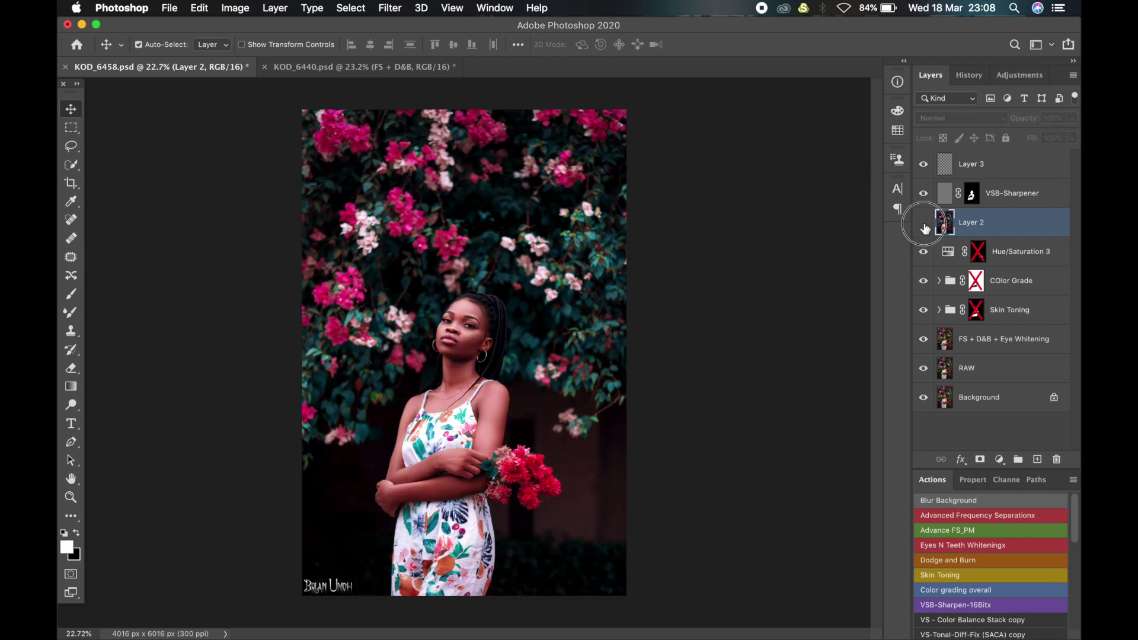
pyautogui.click(924, 222)
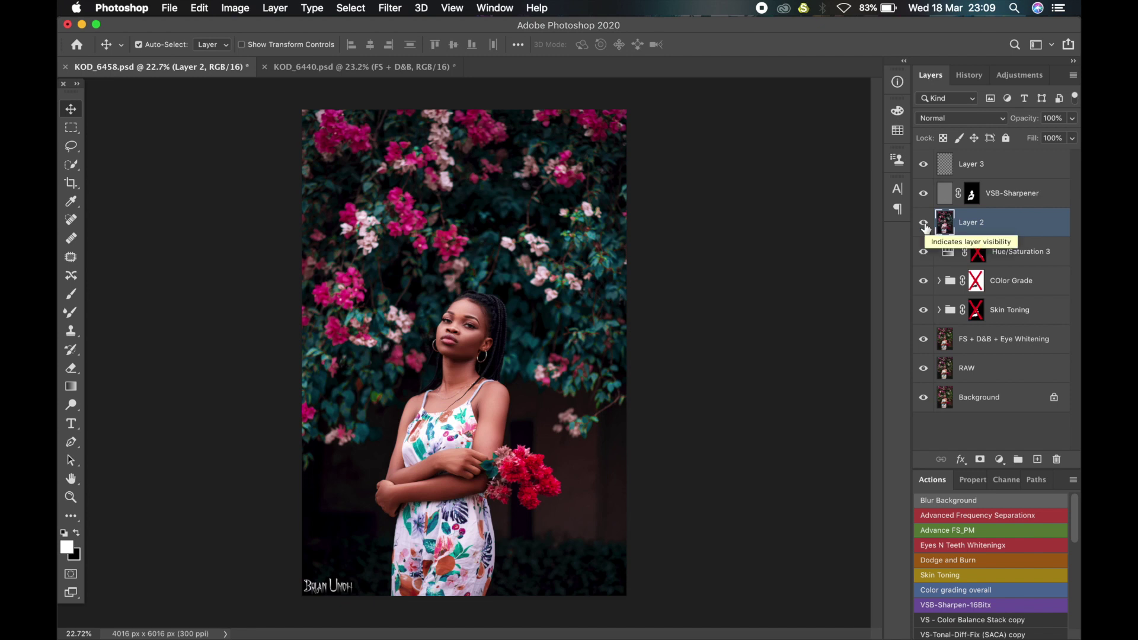
pyautogui.moveTo(926, 228); pyautogui.dragTo(922, 350)
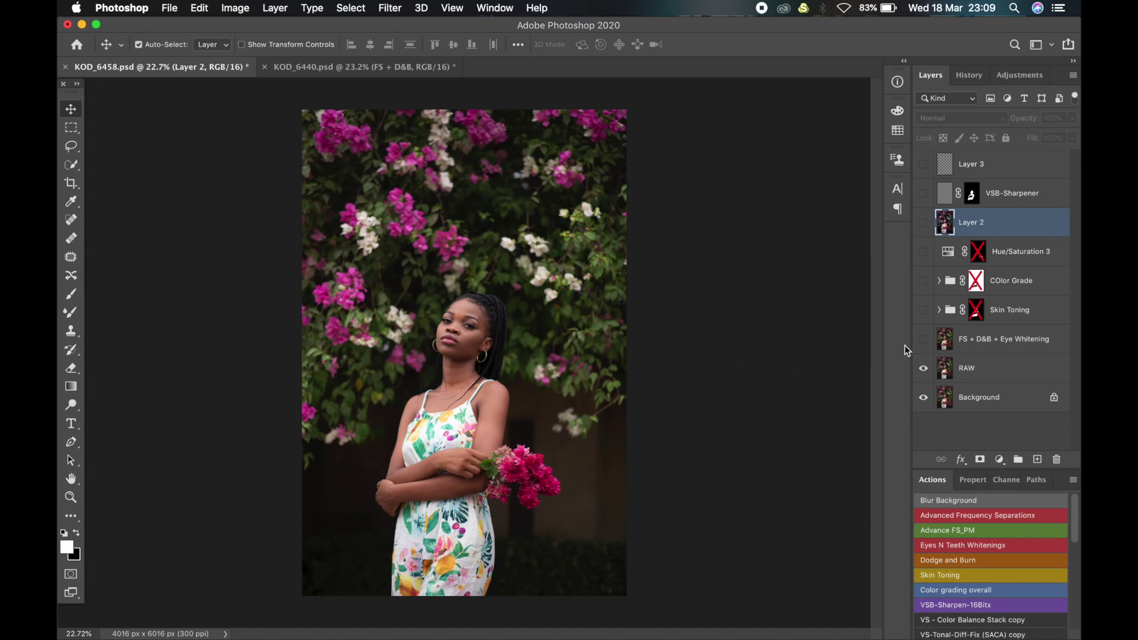
# Compare the FS + D&B + Eye Whitening layer with the RAW layer, leaving the retouched layer visible
pyautogui.click(923, 340)
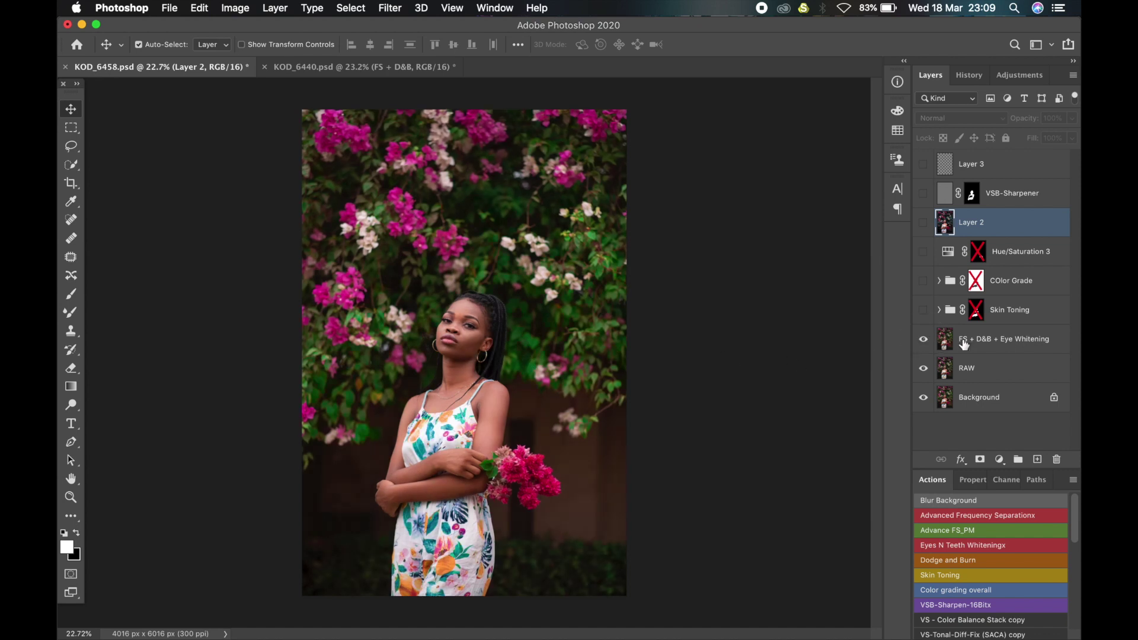
pyautogui.click(922, 341)
pyautogui.click(922, 342)
# Show the Skin Toning and COlor Grade groups and the Hue/Saturation 3 adjustment layer
pyautogui.click(1006, 264)
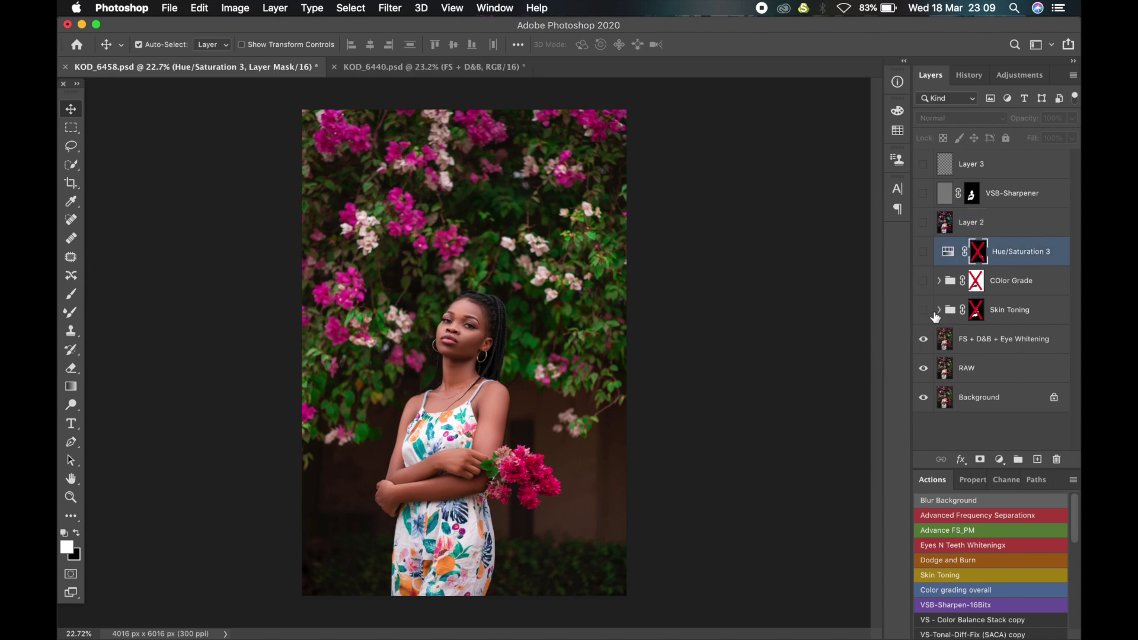
pyautogui.click(927, 312)
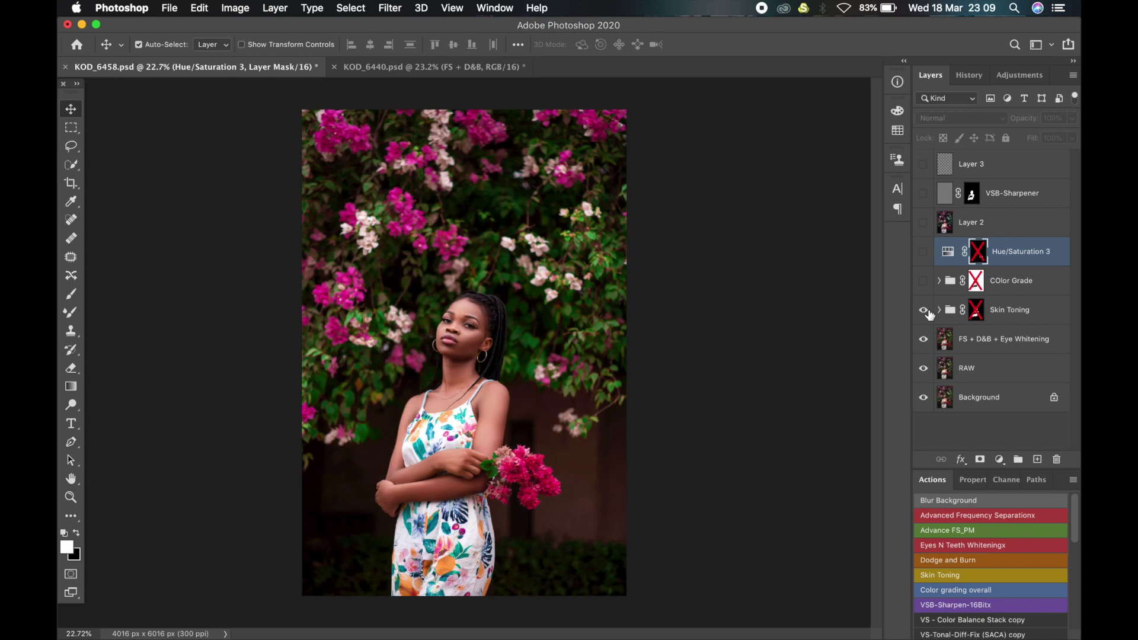
pyautogui.click(926, 281)
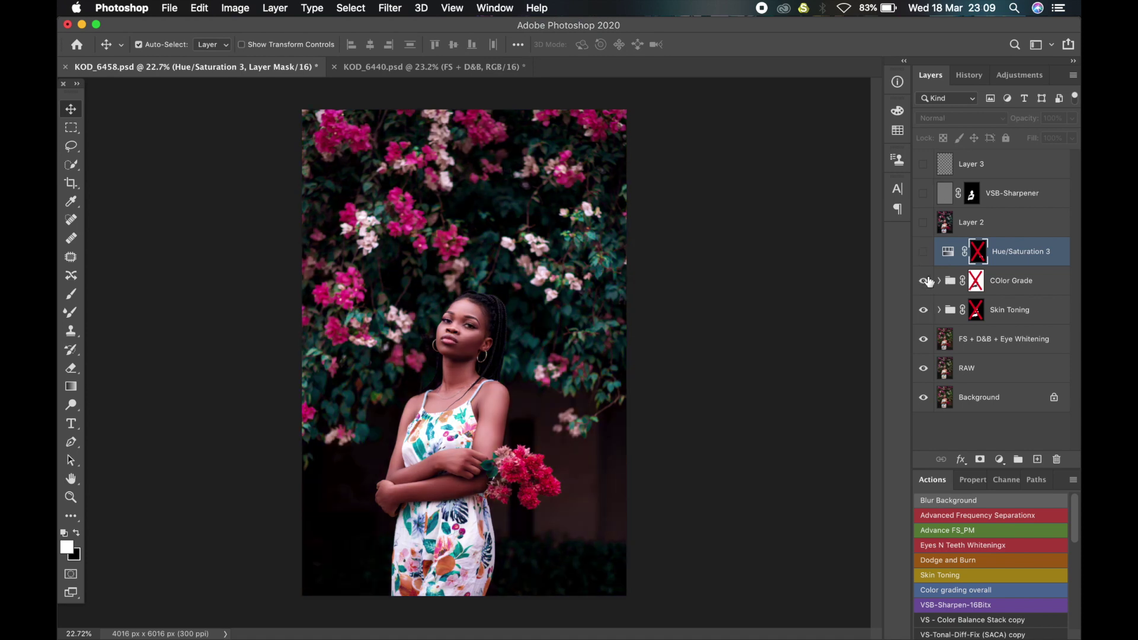
pyautogui.click(927, 253)
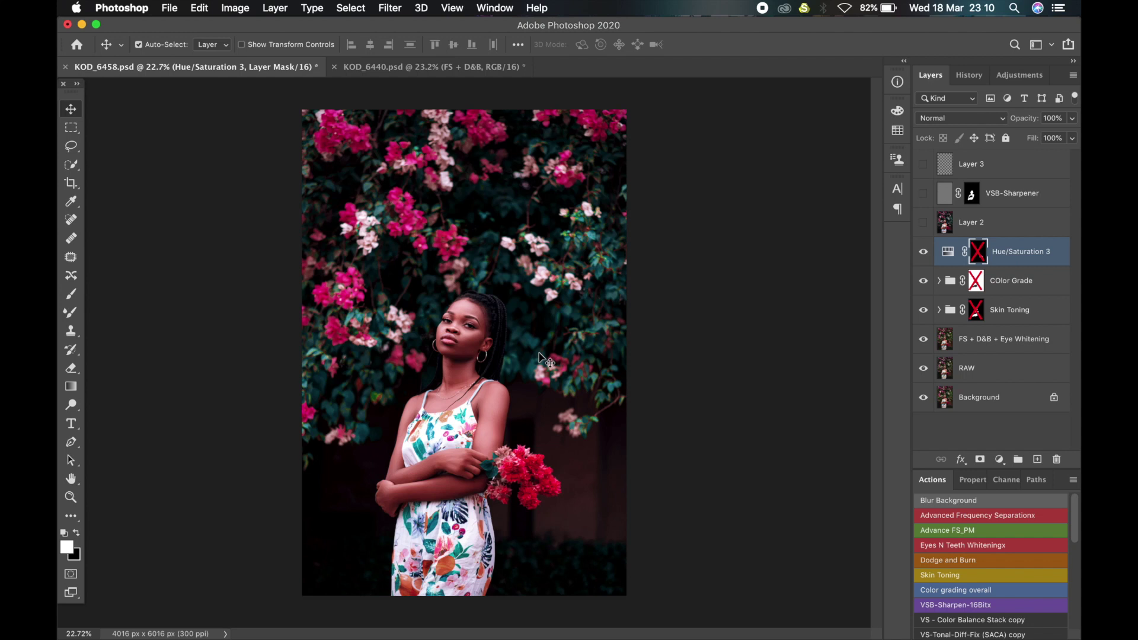
# Enable the layer masks of Hue/Saturation 3, the COlor Grade group and the Skin Toning group
pyautogui.keyDown('shift'); pyautogui.click(981, 254); pyautogui.keyUp('shift')
pyautogui.keyDown('shift'); pyautogui.click(976, 283); pyautogui.keyUp('shift')
pyautogui.keyDown('shift'); pyautogui.click(974, 309); pyautogui.keyUp('shift')
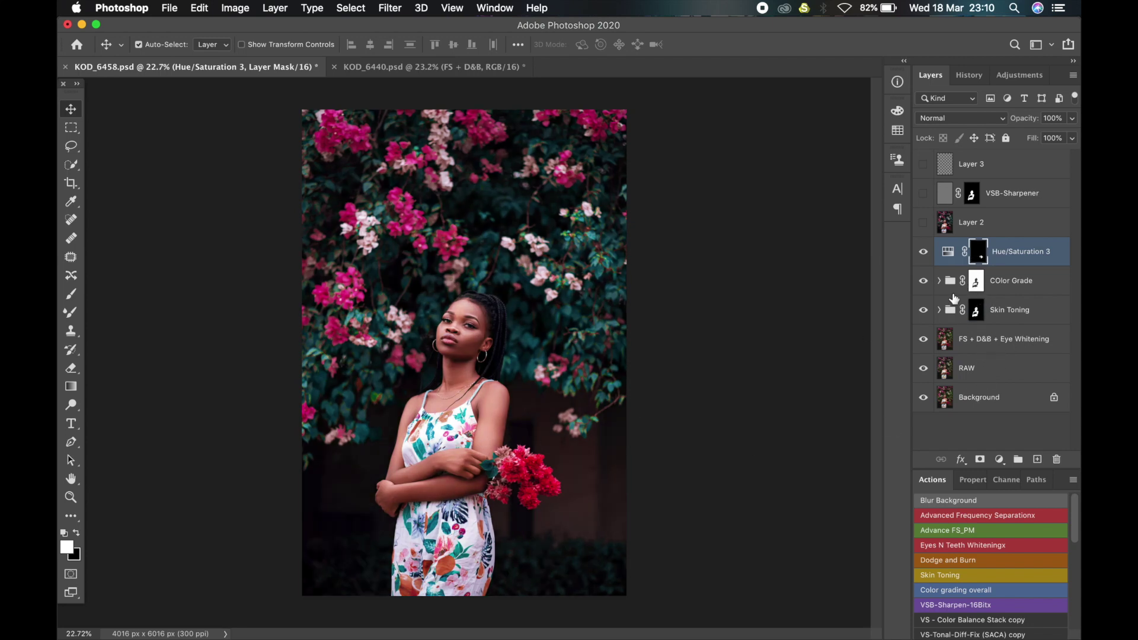
# Examine the masked effects of Skin Toning, COlor Grade and Hue/Saturation 3 by toggling each one's visibility
pyautogui.click(923, 310)
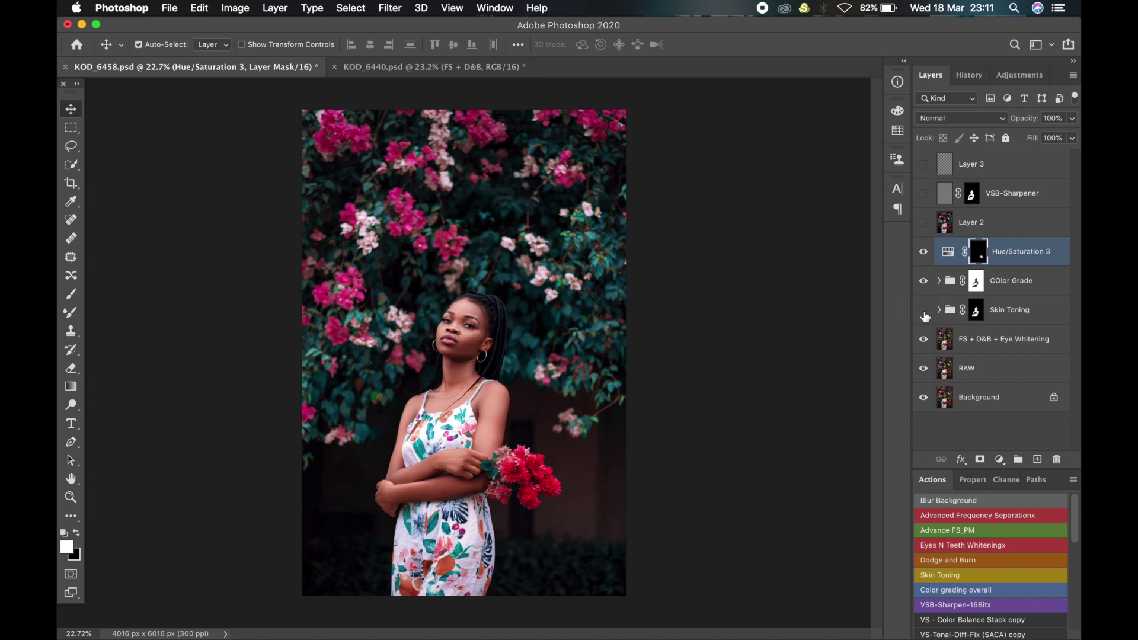
pyautogui.click(924, 310)
pyautogui.click(923, 280)
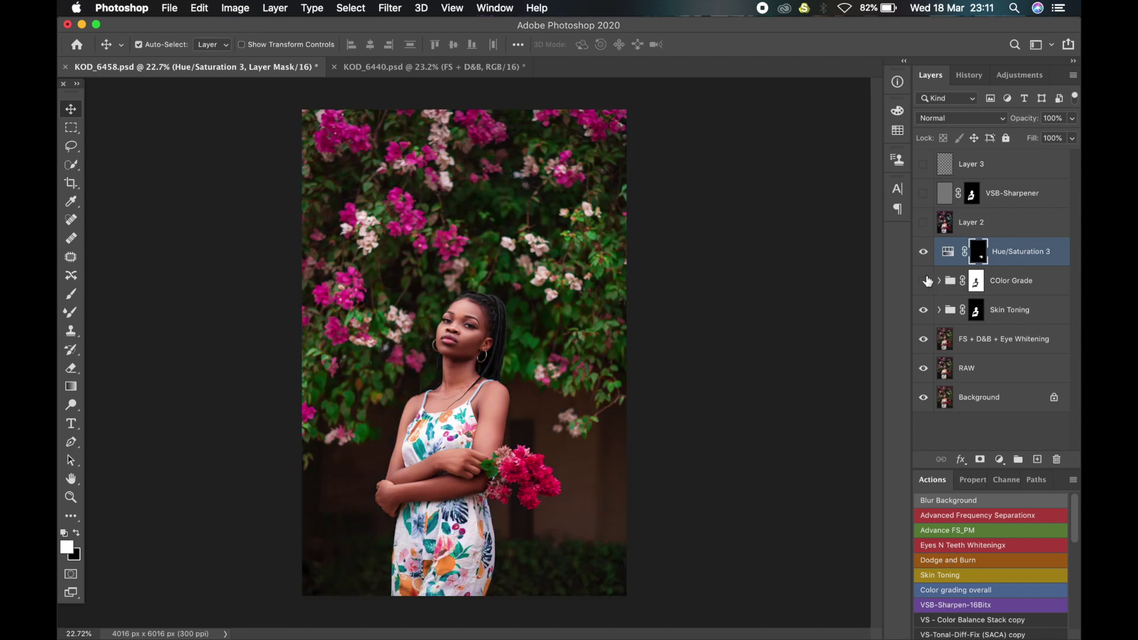
pyautogui.click(924, 281)
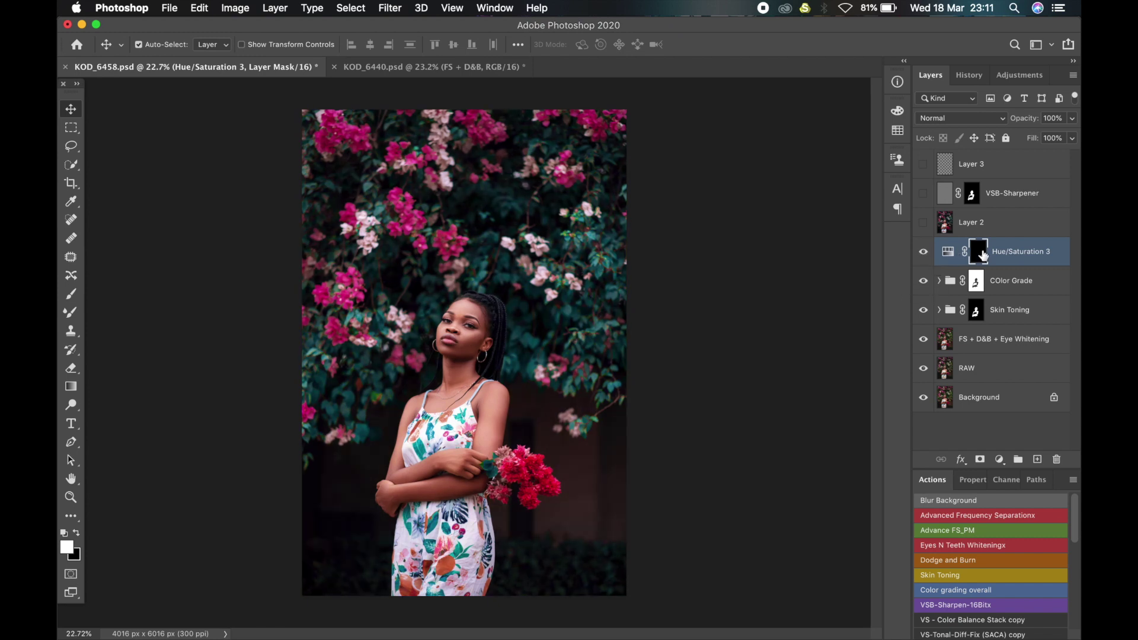
pyautogui.click(923, 252)
pyautogui.click(923, 254)
# Show Layer 2 and select the woman's skin on it with the Quick Selection tool
pyautogui.click(923, 223)
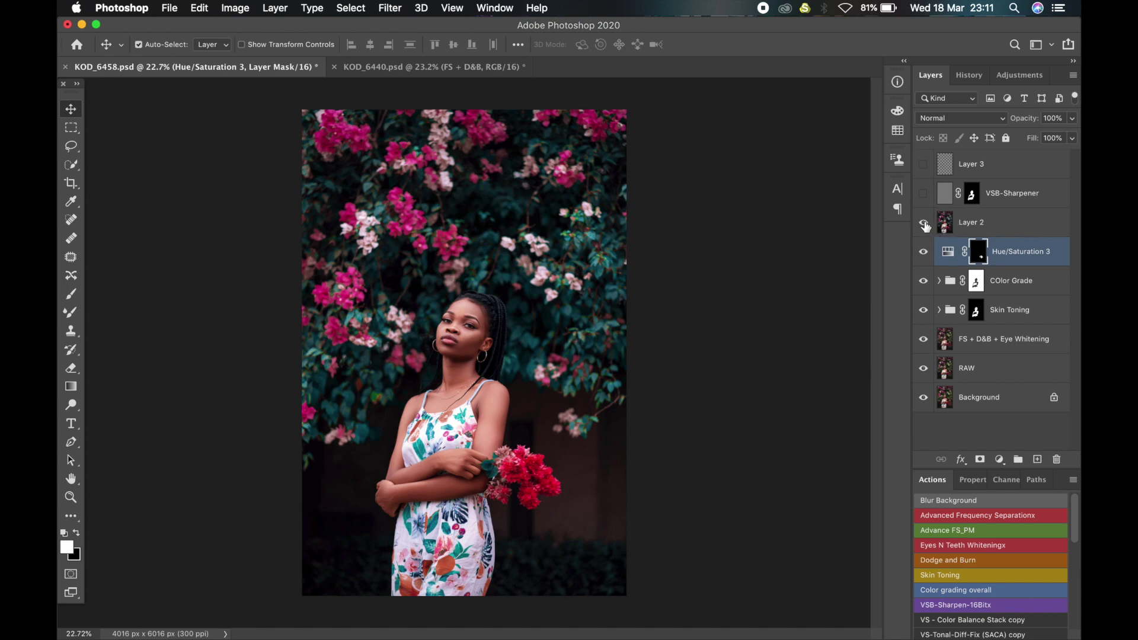
pyautogui.click(1003, 229)
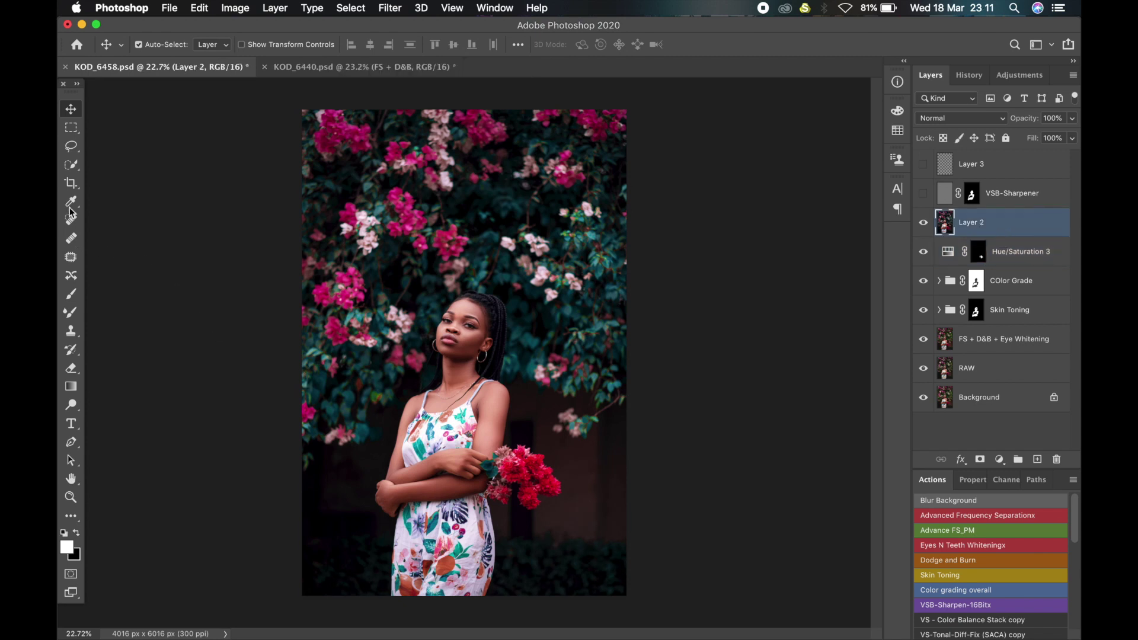
pyautogui.click(71, 164)
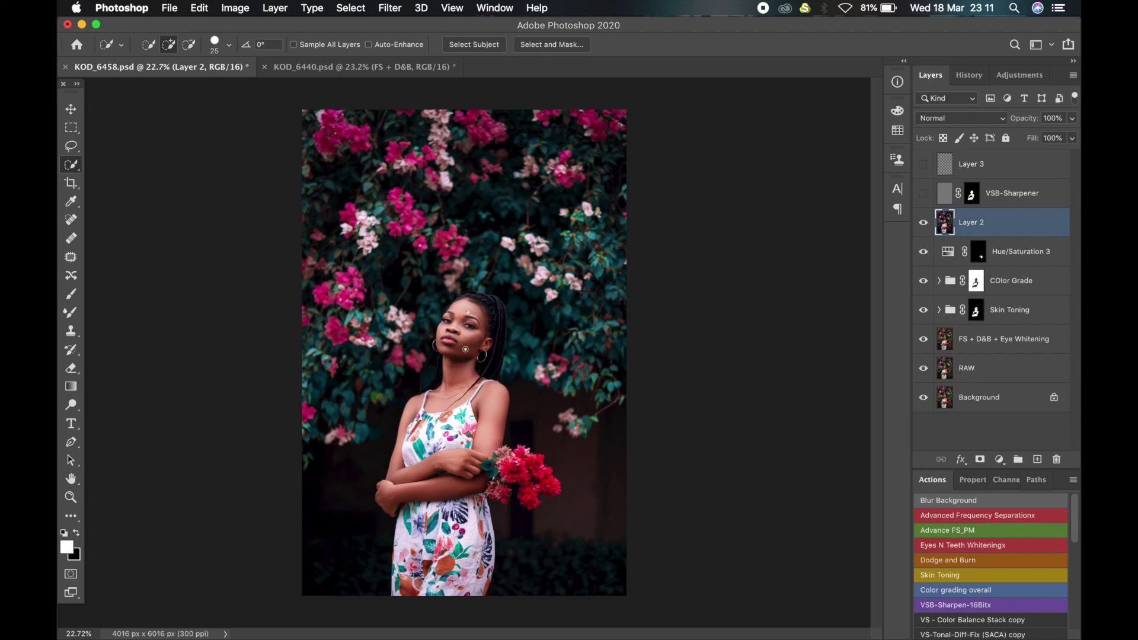
pyautogui.moveTo(466, 350)
pyautogui.mouseDown()
pyautogui.moveTo(459, 409)
pyautogui.moveTo(493, 386)
pyautogui.moveTo(468, 438)
pyautogui.mouseUp()
# Load the Skin Toning group's mask as the selection and add a Hue/Saturation adjustment above Layer 2 with Saturation +42
pyautogui.press('super+d')
pyautogui.moveTo(975, 316); pyautogui.dragTo(975, 316)
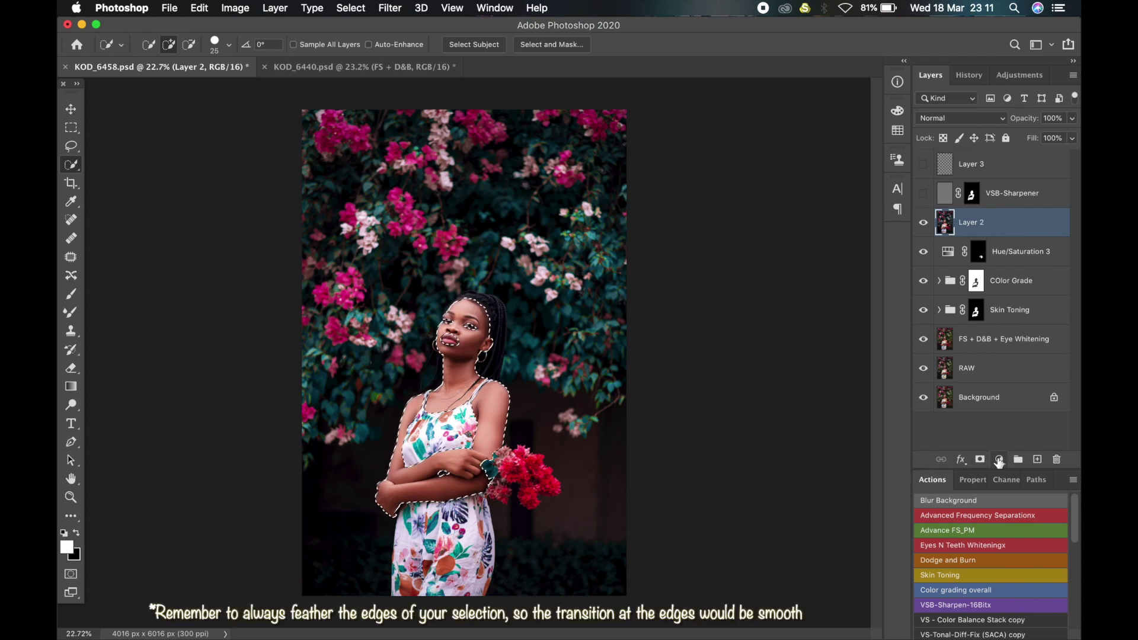
pyautogui.click(999, 459)
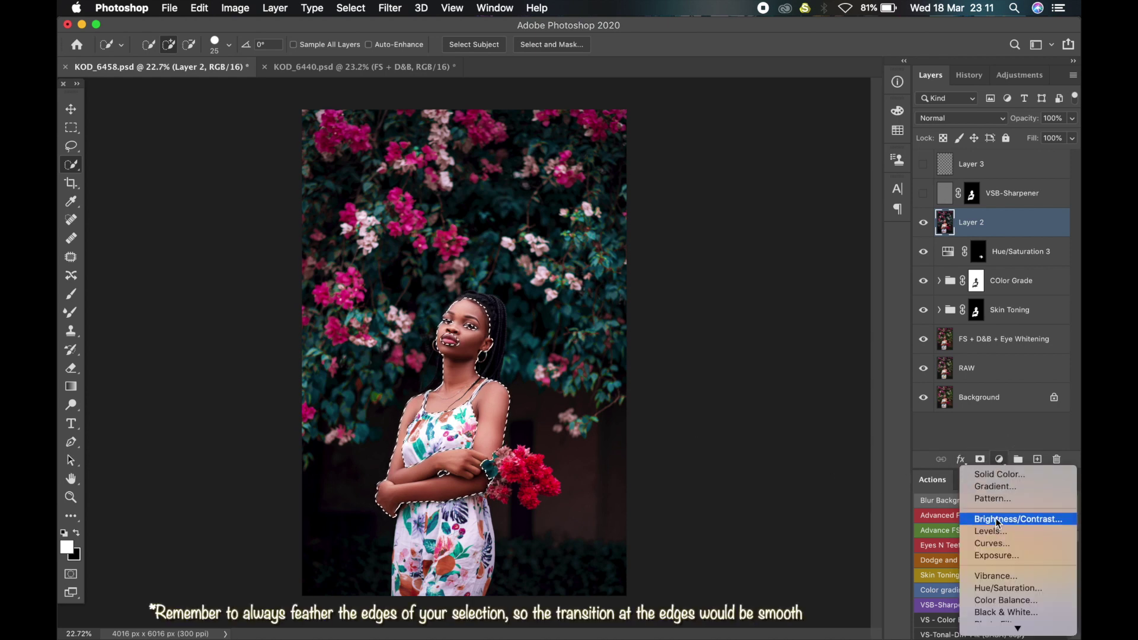
pyautogui.click(994, 586)
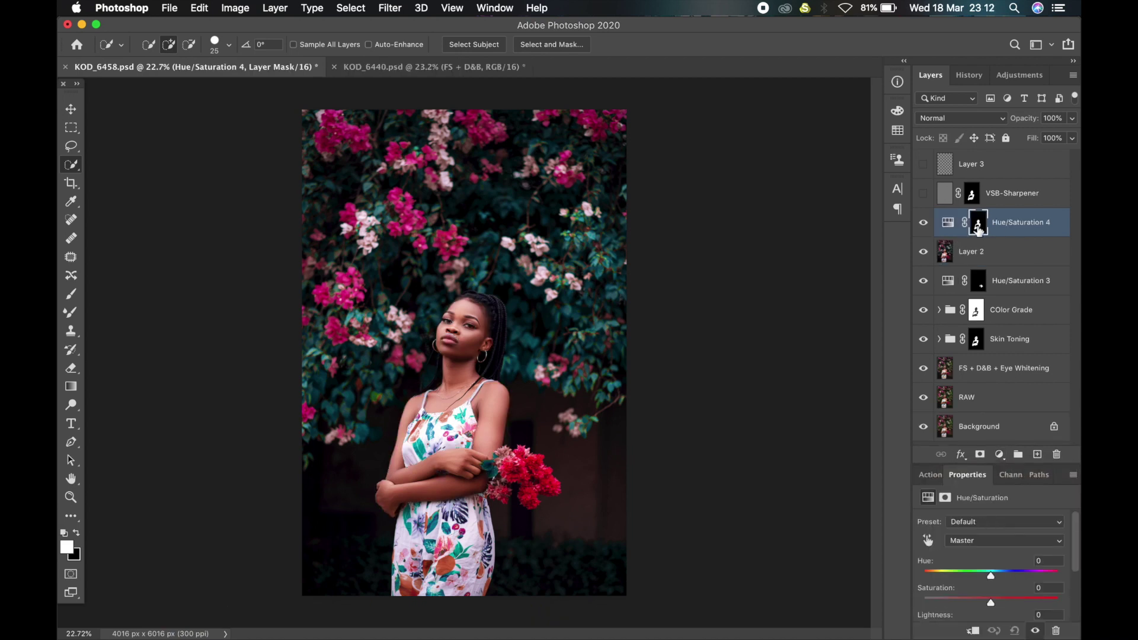
pyautogui.moveTo(991, 604); pyautogui.dragTo(1018, 600)
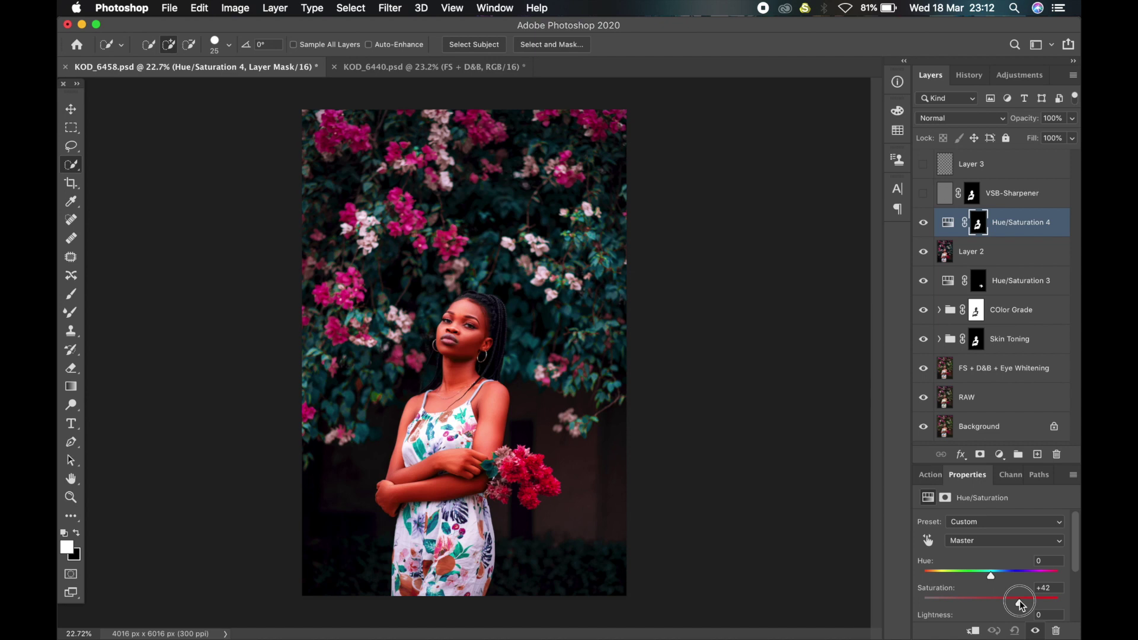
# Disable the mask of Hue/Saturation 4 to compare its effect and delete that adjustment layer
pyautogui.click(978, 223)
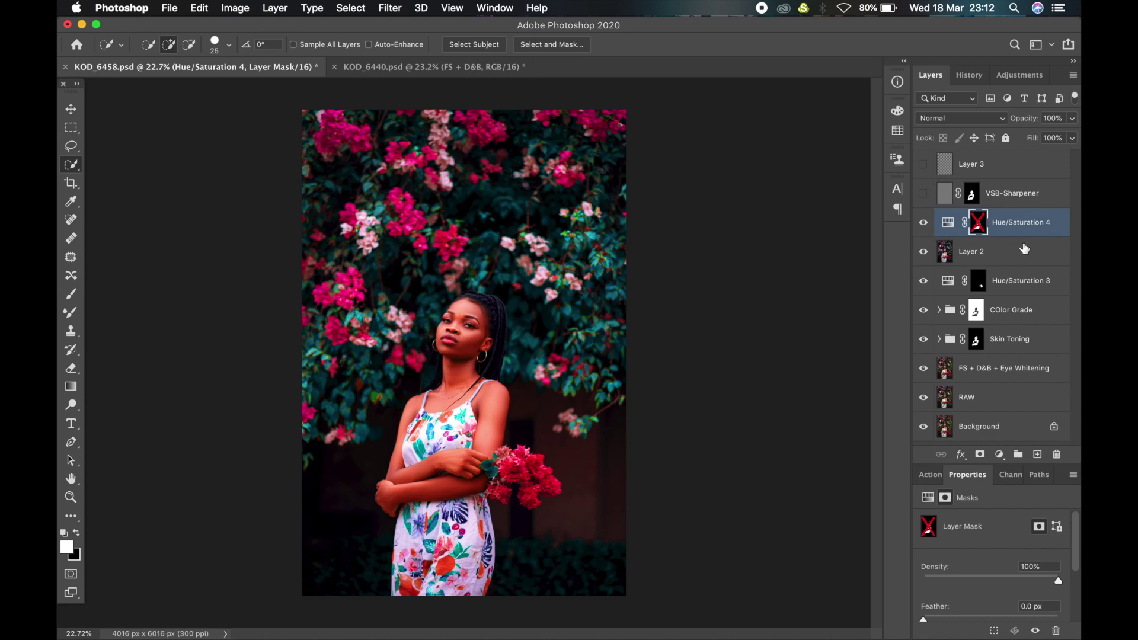
pyautogui.click(1038, 225)
pyautogui.press('BackSpace')
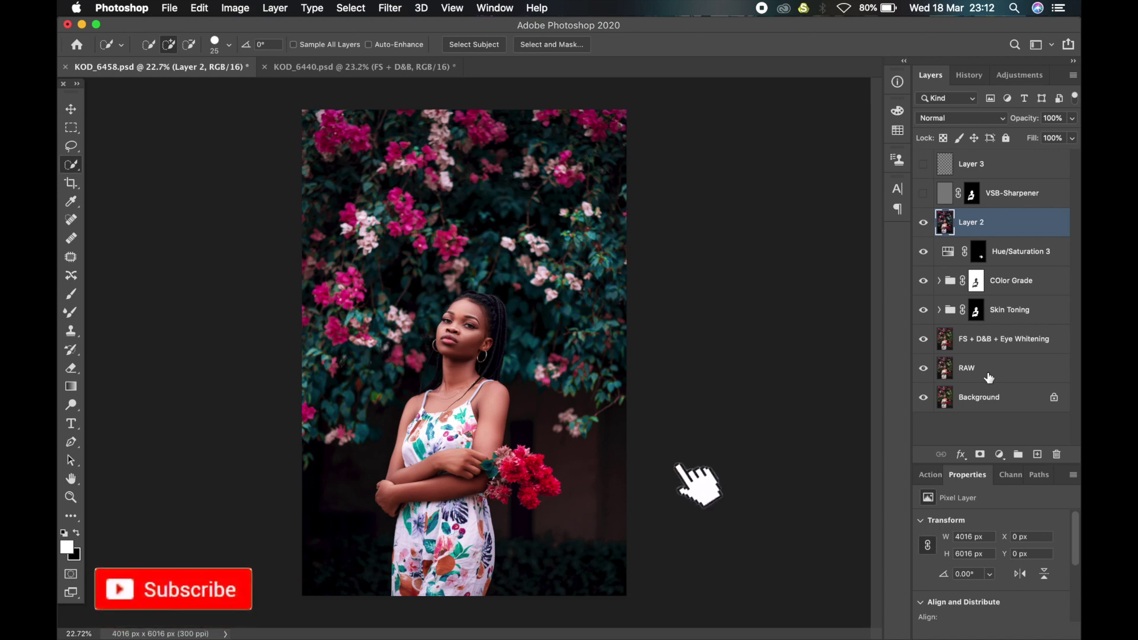
# Create a layer group above Layer 2 containing a Levels and a Vibrance adjustment layer
pyautogui.click(1018, 454)
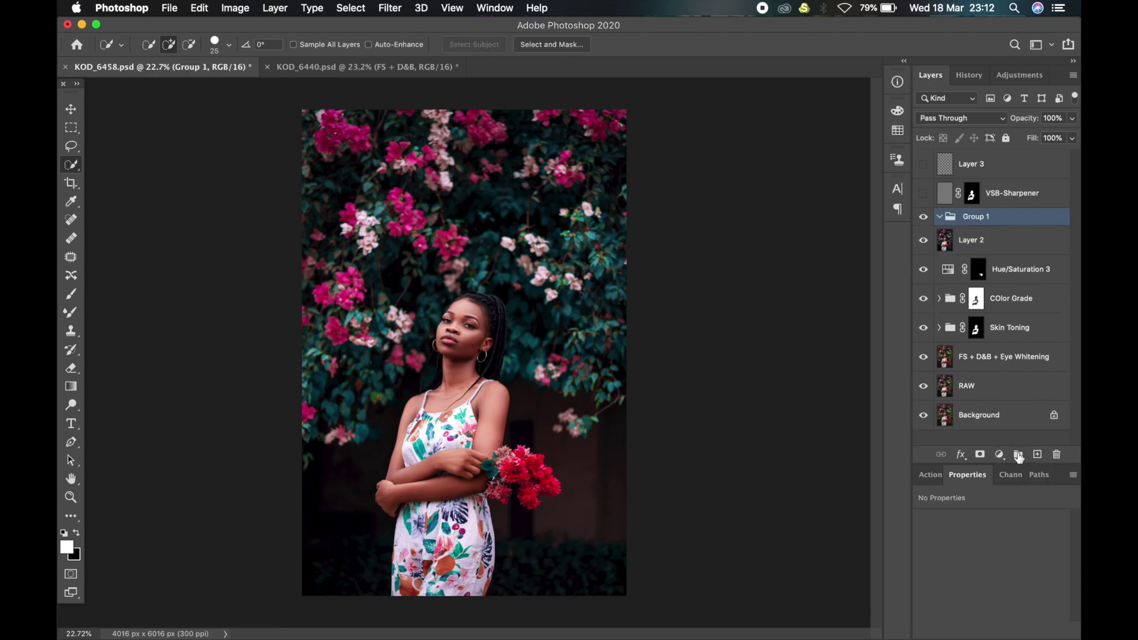
pyautogui.click(999, 454)
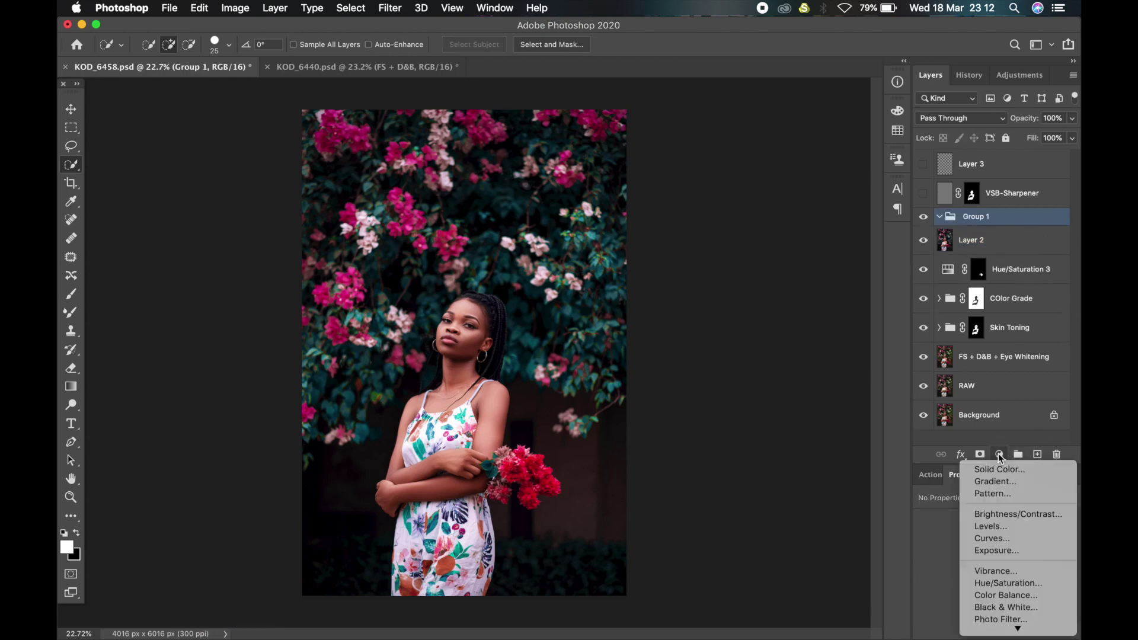
pyautogui.click(1004, 527)
pyautogui.click(1000, 548)
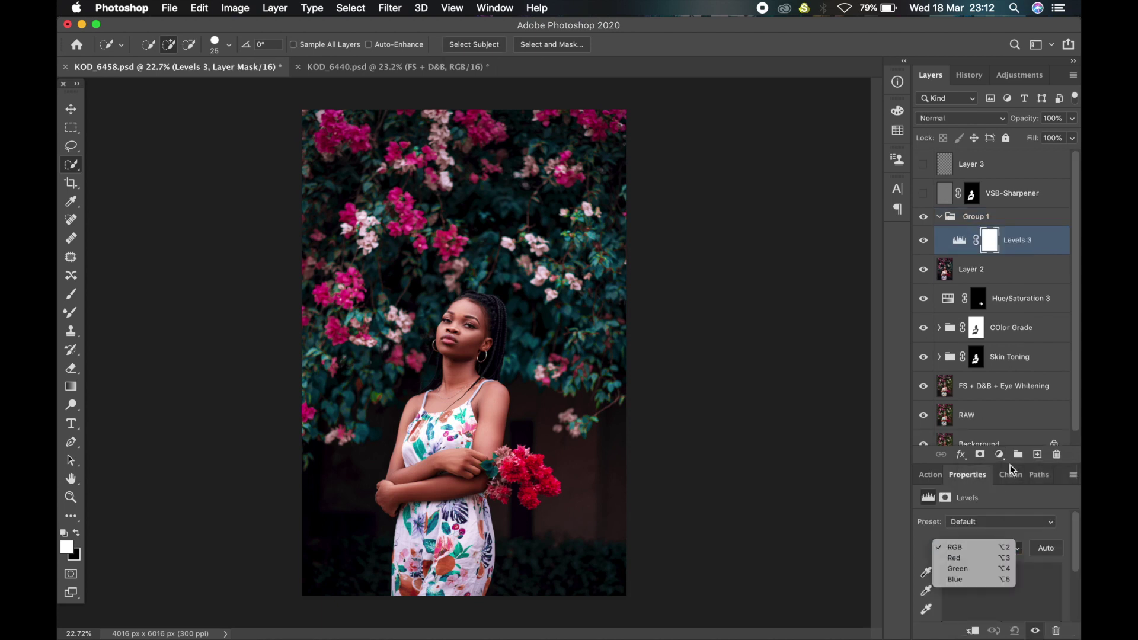
pyautogui.click(1003, 459)
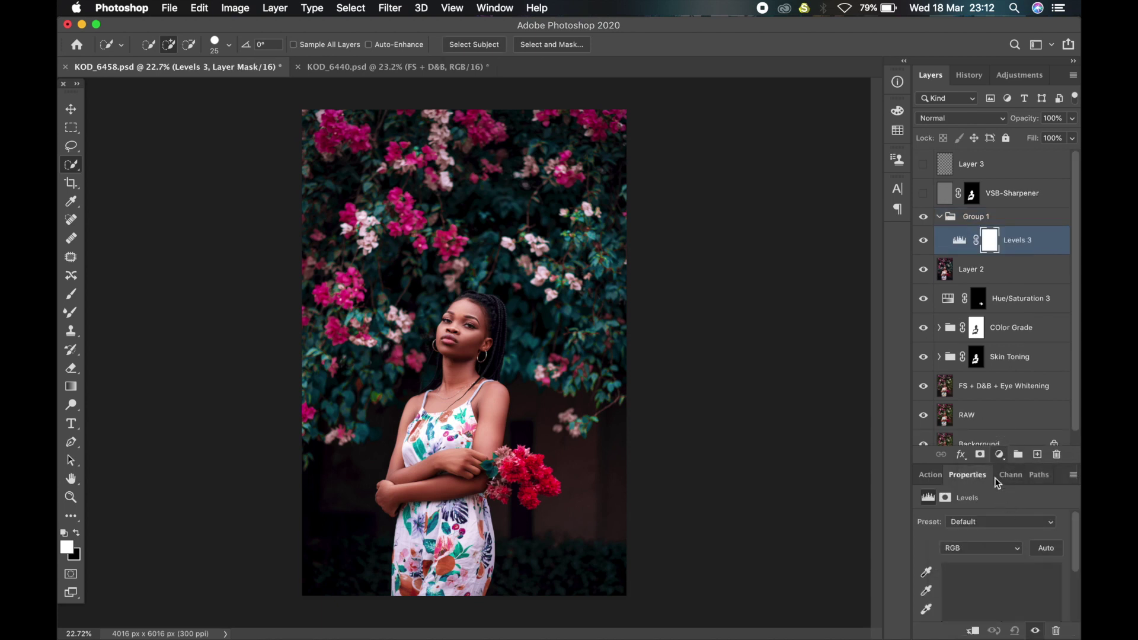
pyautogui.click(998, 454)
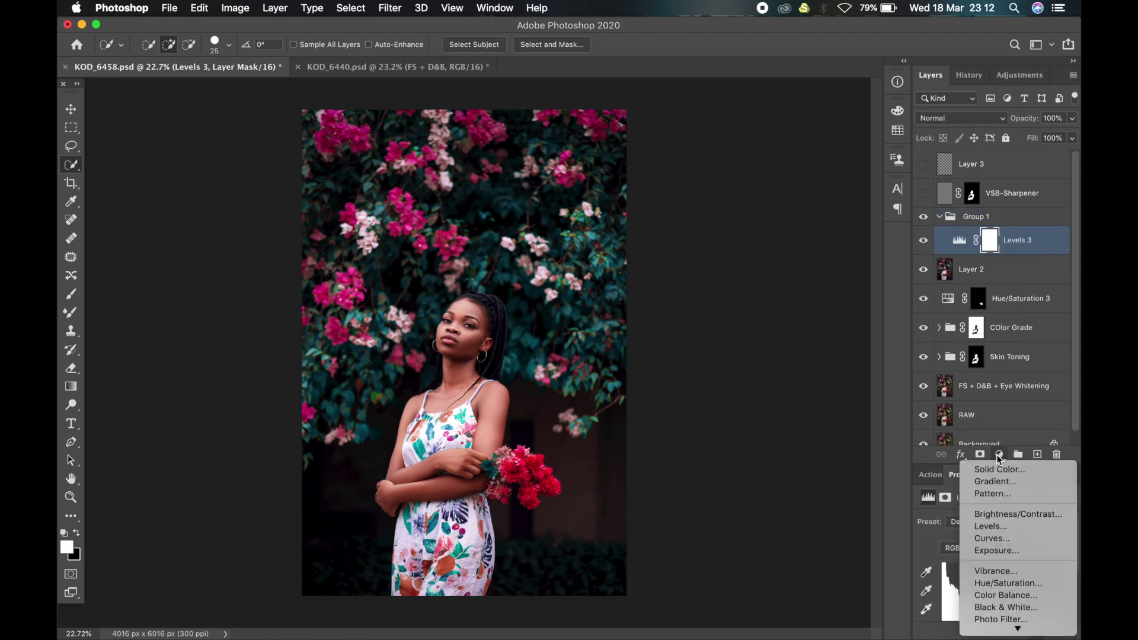
pyautogui.click(1005, 573)
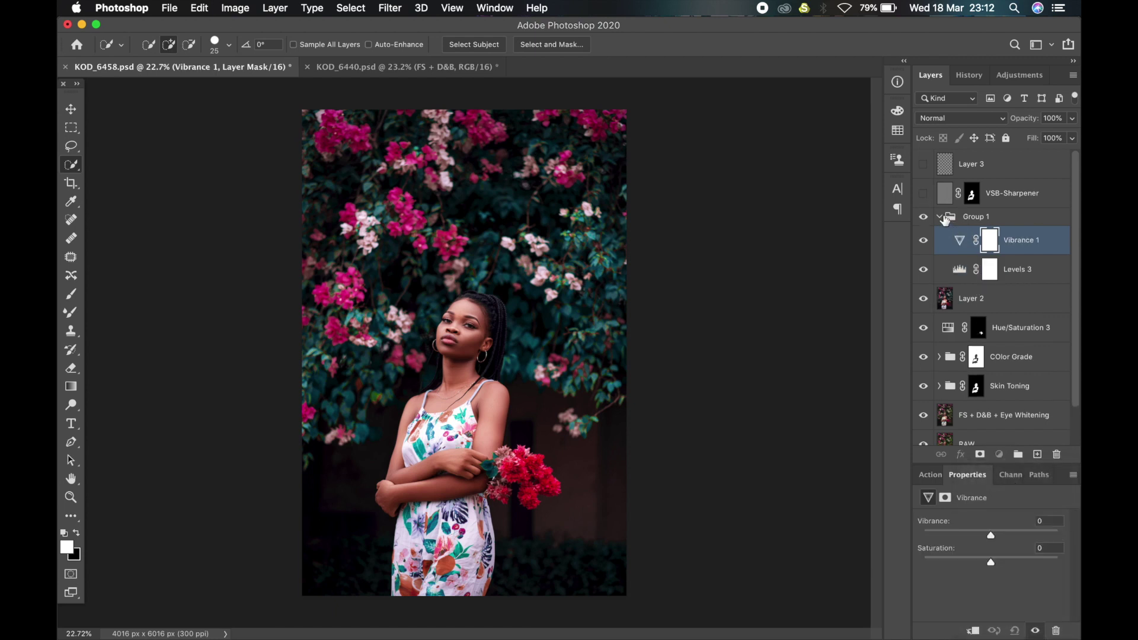
# Collapse Group 1 and mask it to the woman's skin using the Skin Toning group's mask
pyautogui.click(946, 218)
pyautogui.click(940, 217)
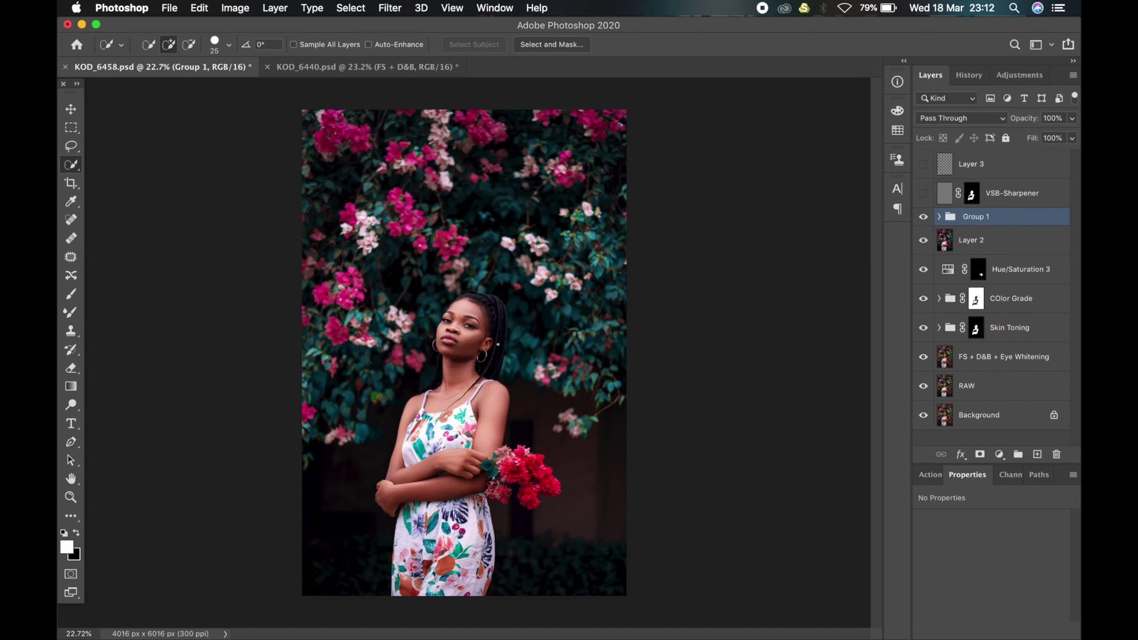
pyautogui.keyDown('super'); pyautogui.click(976, 328); pyautogui.keyUp('super')
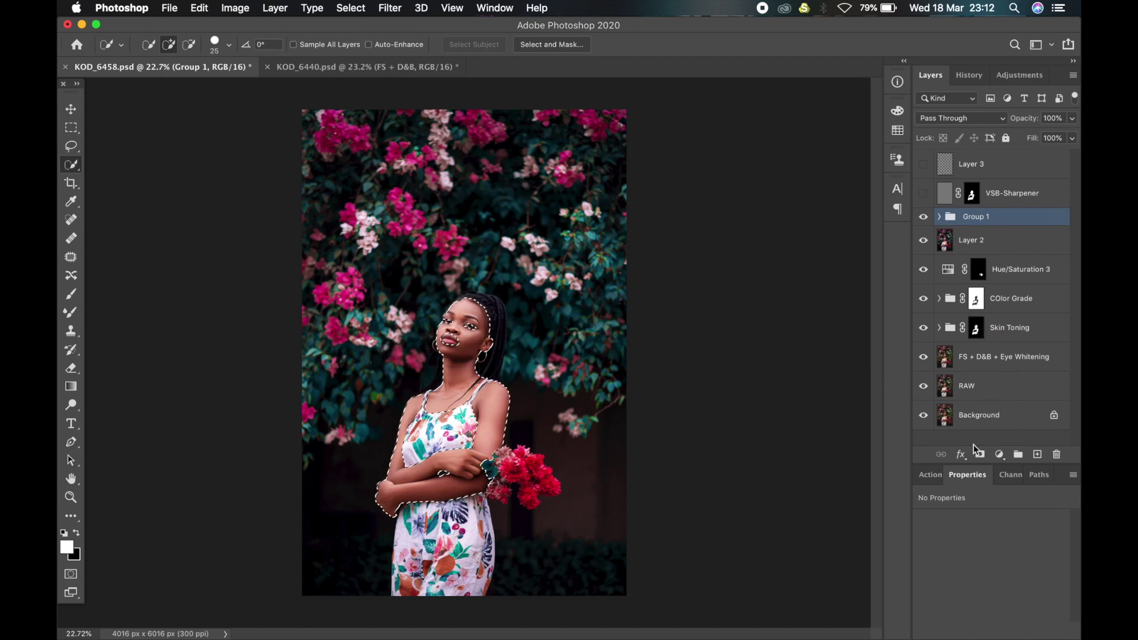
pyautogui.press('super+d')
pyautogui.moveTo(966, 292); pyautogui.dragTo(948, 222)
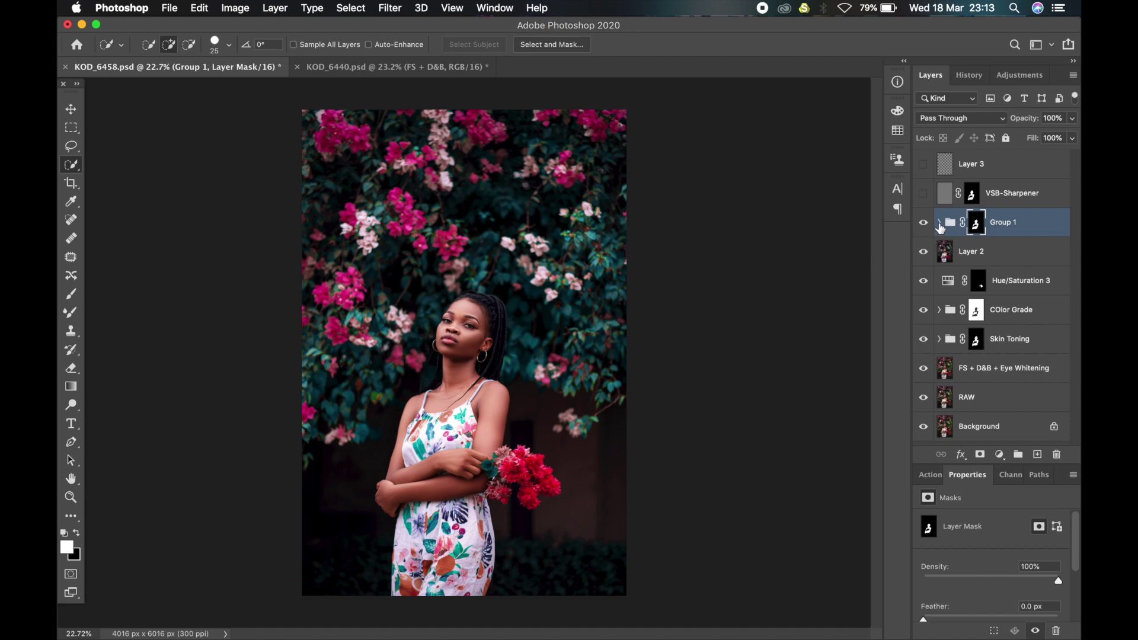
# Expand Group 1 and set its Vibrance adjustment to Vibrance +84 and Saturation -65
pyautogui.click(938, 224)
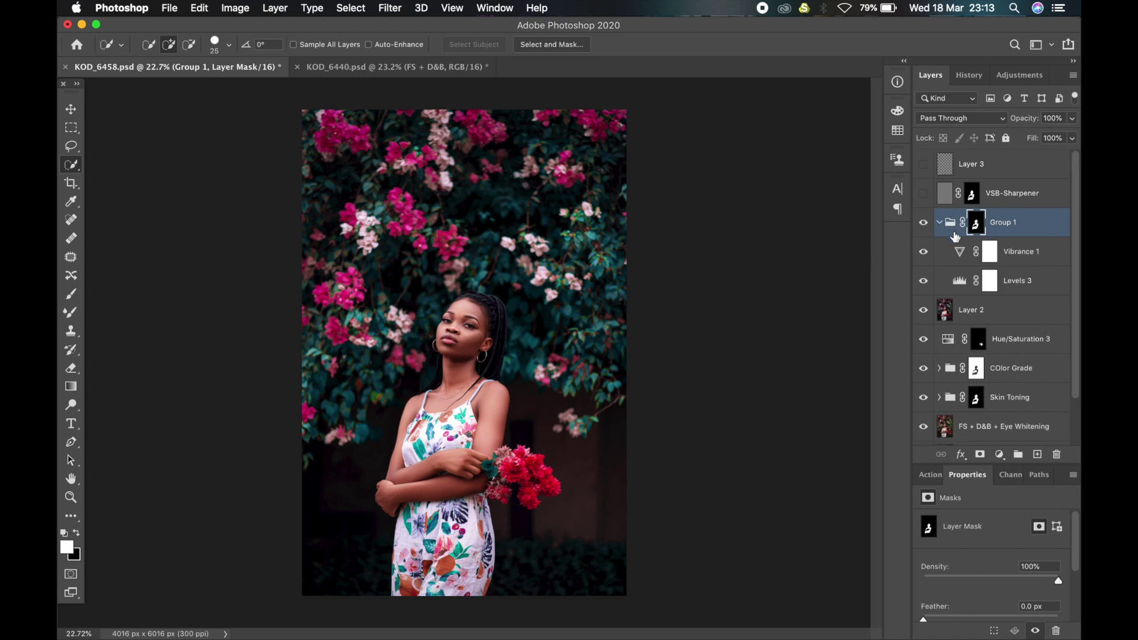
pyautogui.click(963, 257)
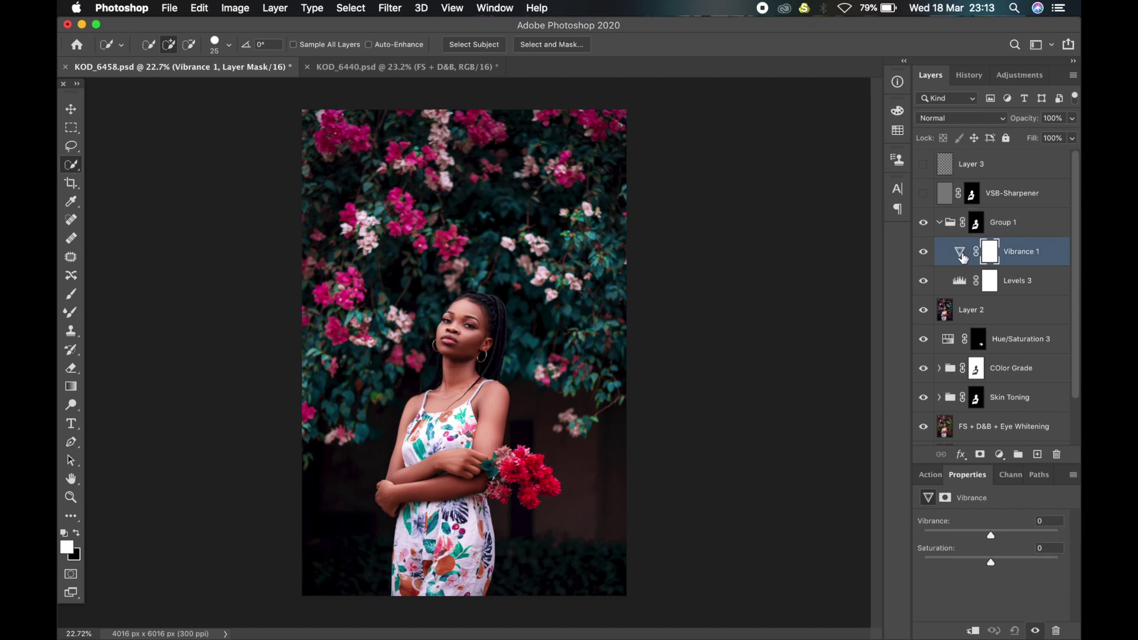
pyautogui.click(1011, 537)
pyautogui.moveTo(1011, 536); pyautogui.dragTo(947, 562)
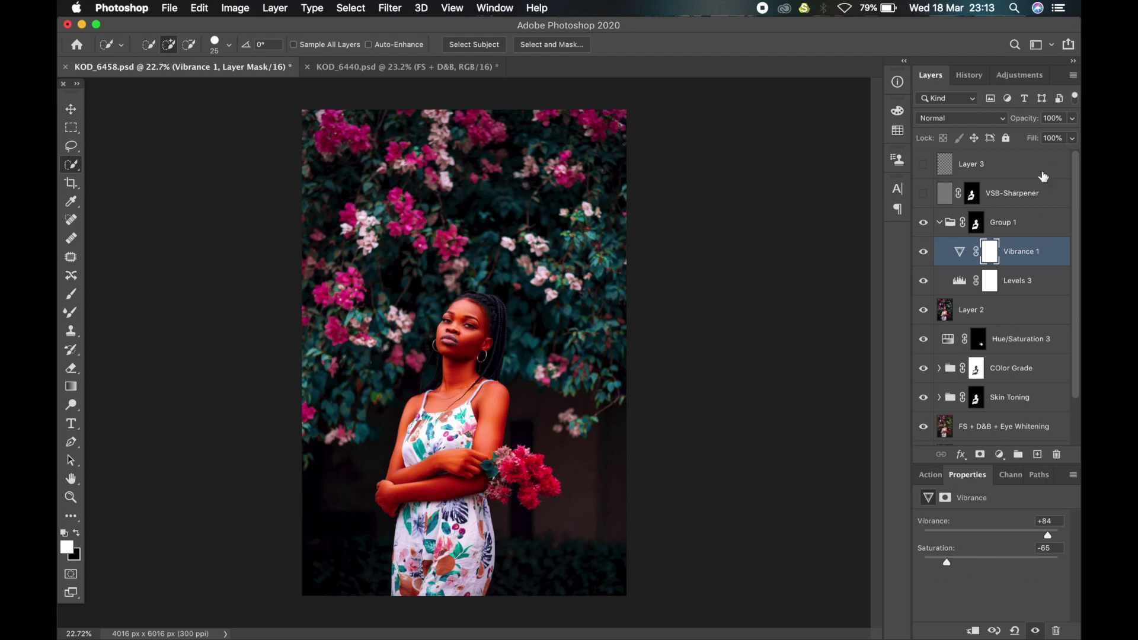
# Delete Group 1 together with its Vibrance and Levels adjustments
pyautogui.click(975, 225)
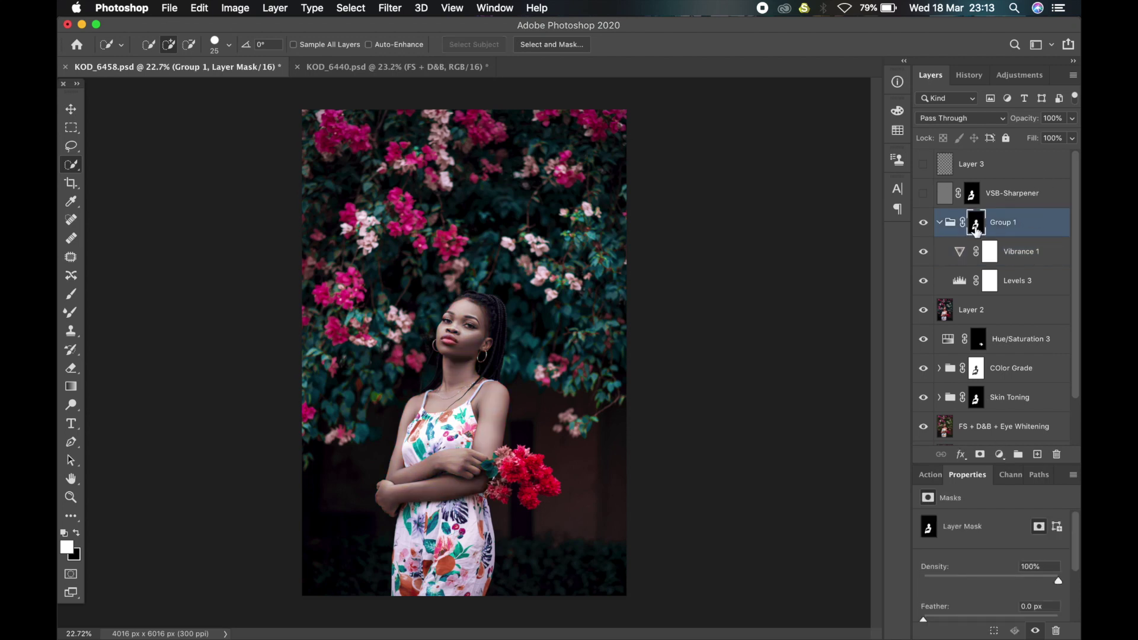
pyautogui.press('Delete')
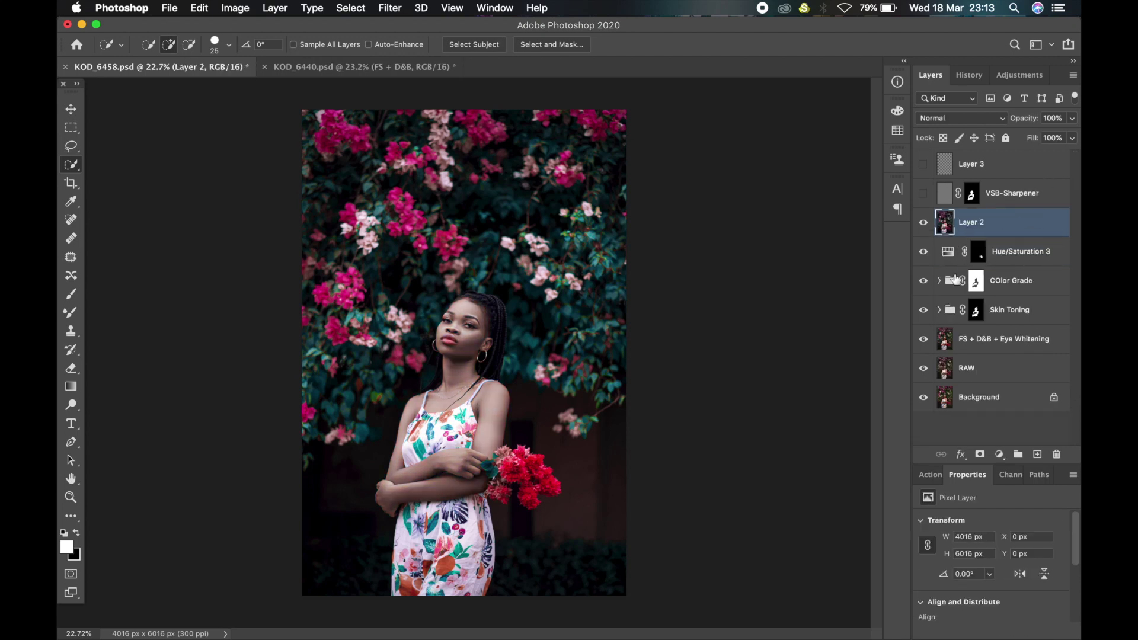
# Hide Layer 2, review the adjustments inside the Skin Toning group, and compare the image with that group off and on
pyautogui.click(923, 223)
pyautogui.click(939, 311)
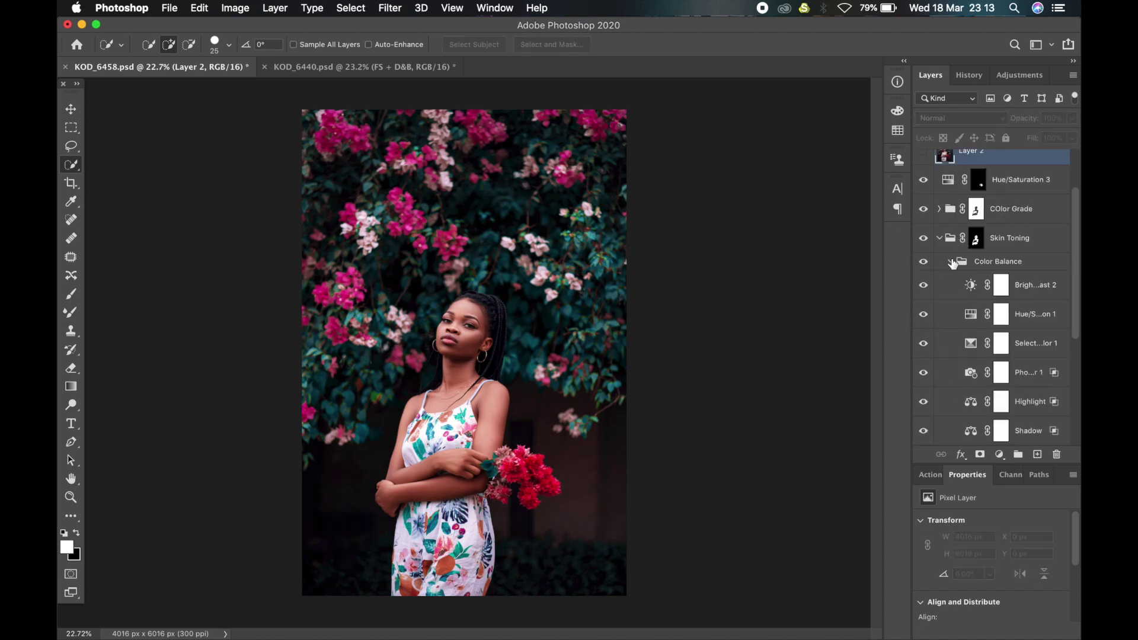
pyautogui.click(951, 262)
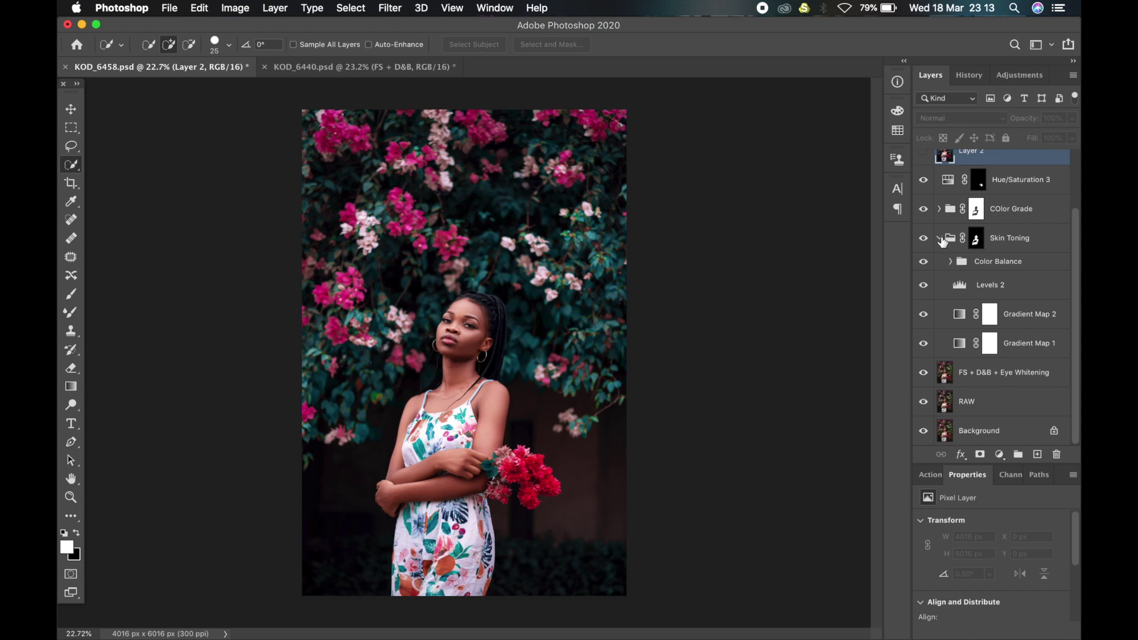
pyautogui.click(941, 239)
pyautogui.click(928, 310)
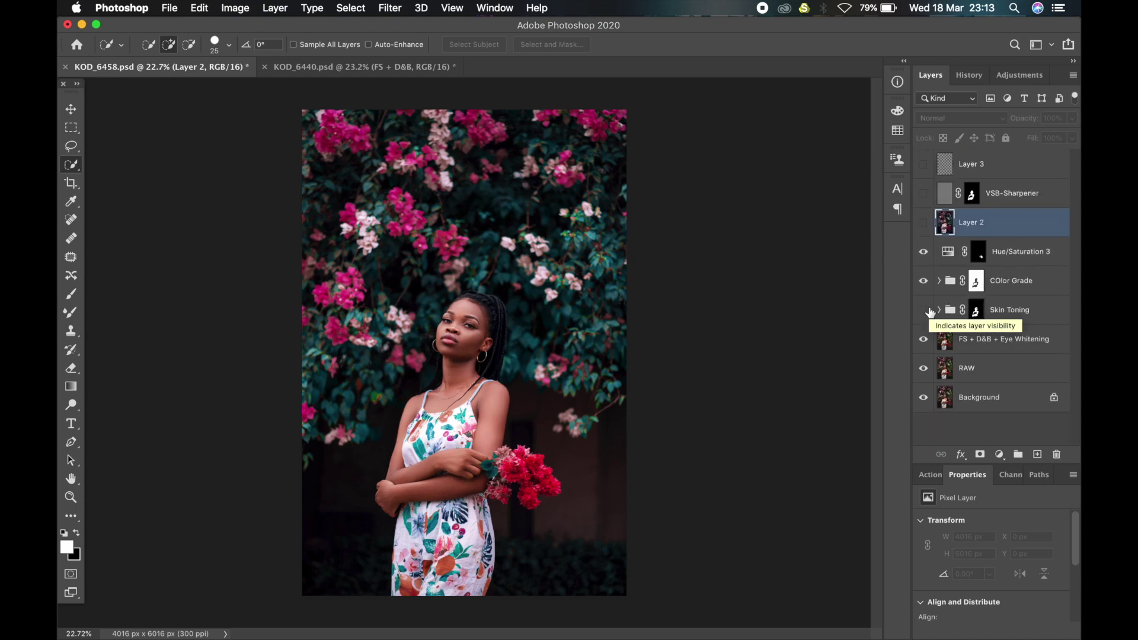
pyautogui.click(928, 310)
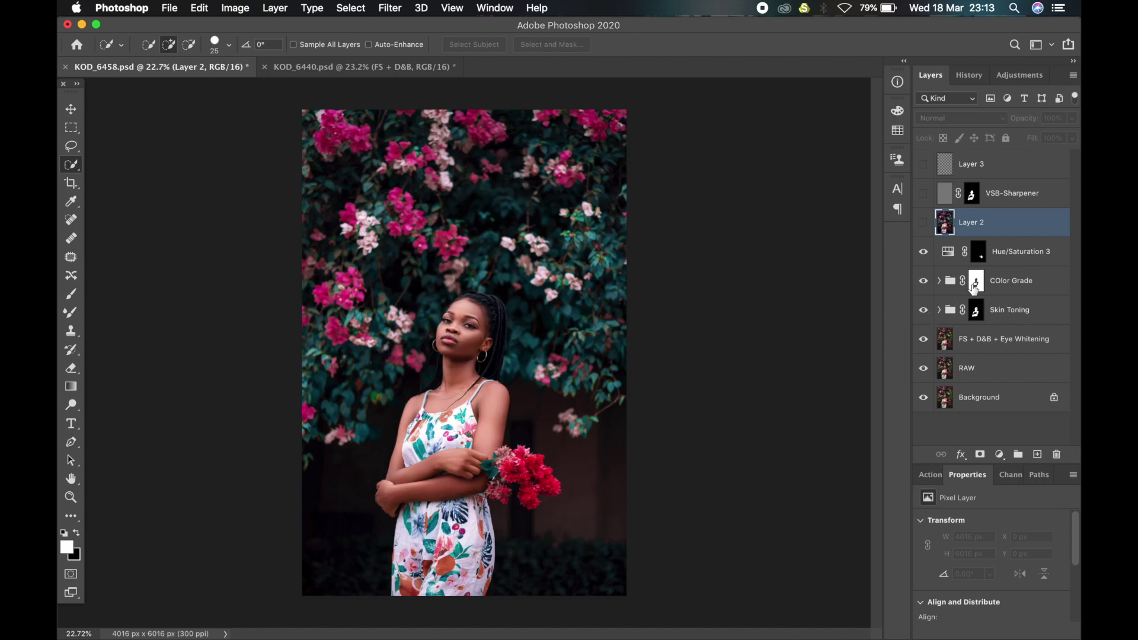
# Load the Skin Toning group's mask as a selection, invert it to cover everything except the skin, and deselect
pyautogui.click(977, 315)
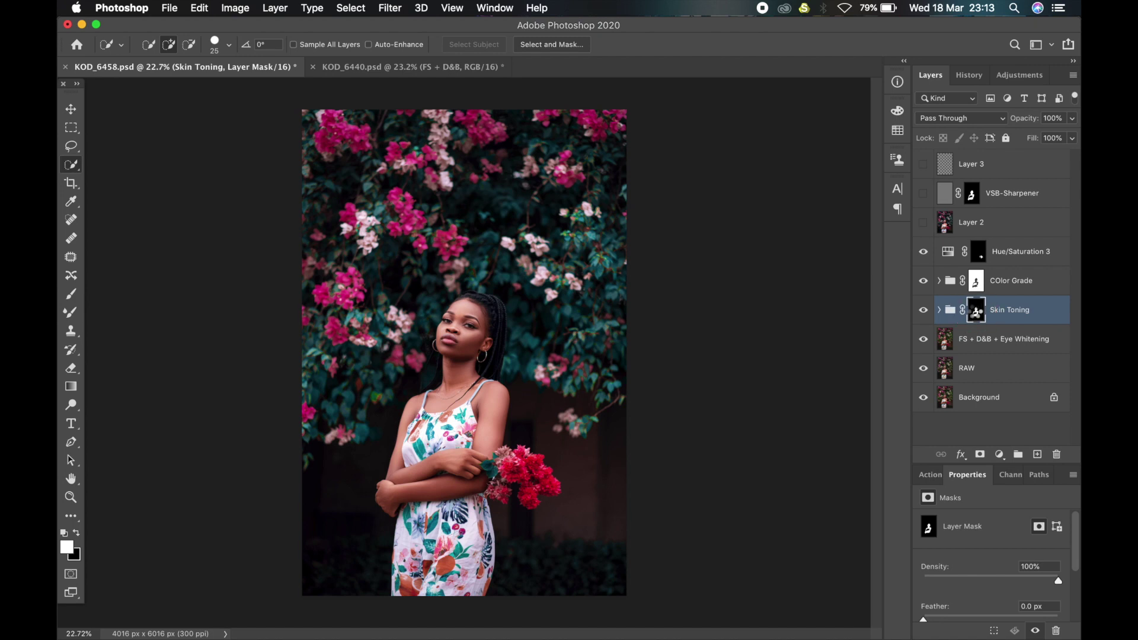
pyautogui.keyDown('super'); pyautogui.click(977, 317); pyautogui.keyUp('super')
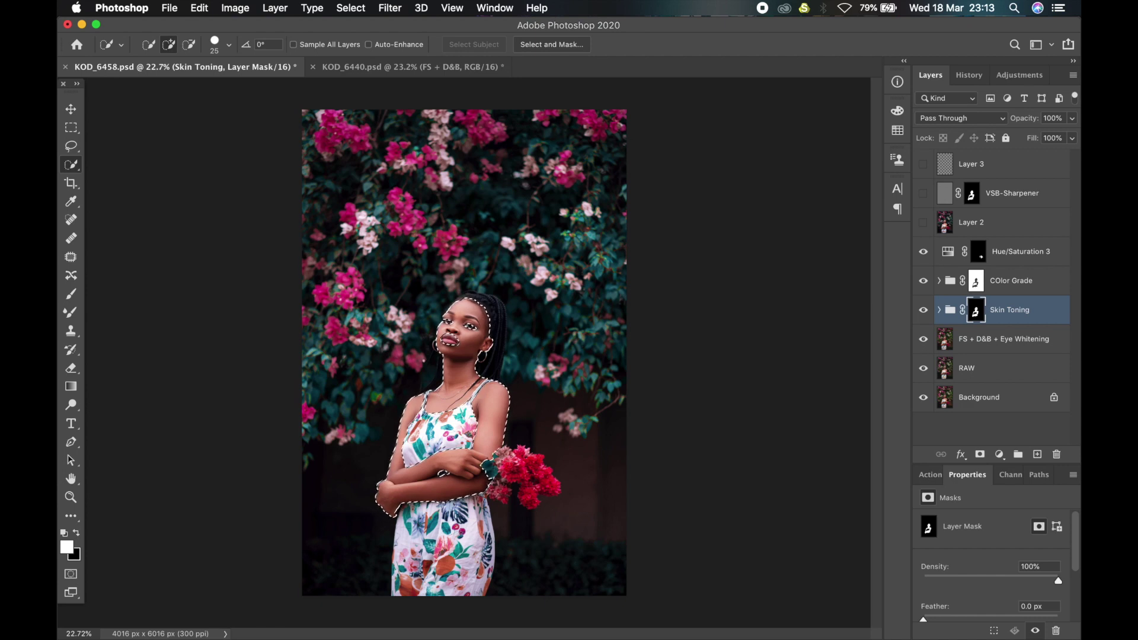
pyautogui.rightClick(547, 329)
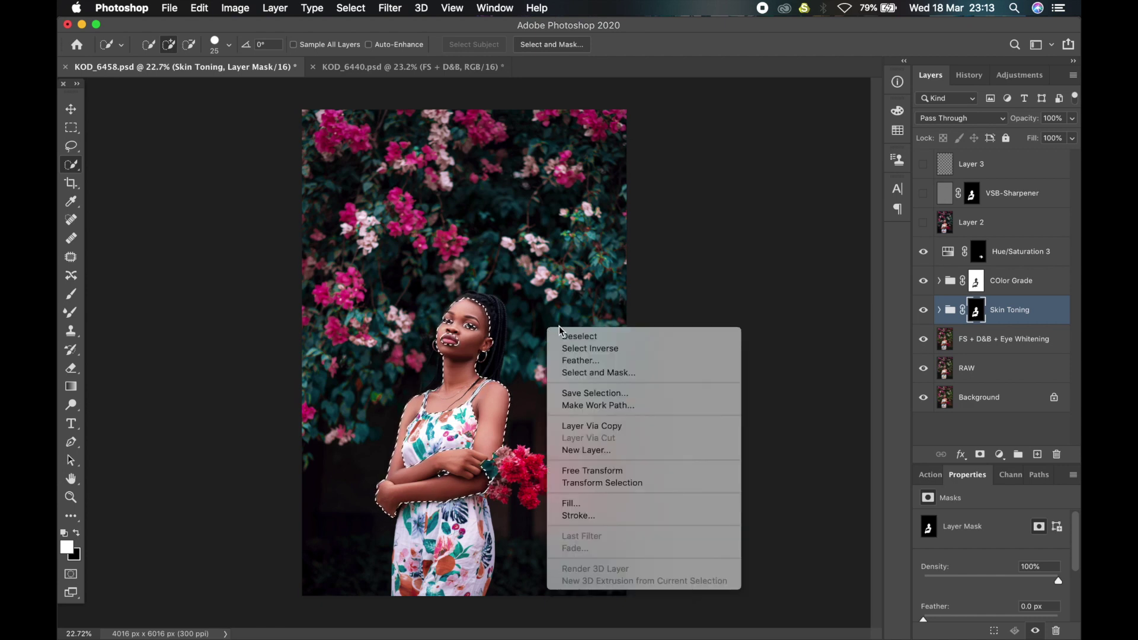
pyautogui.click(587, 349)
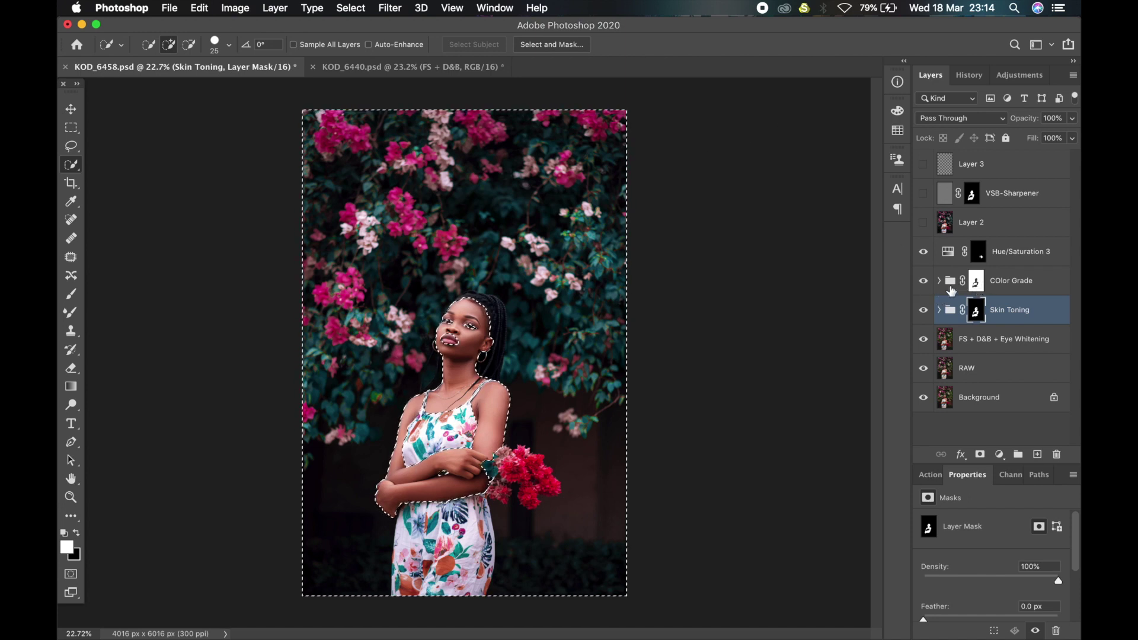
pyautogui.press('super+d')
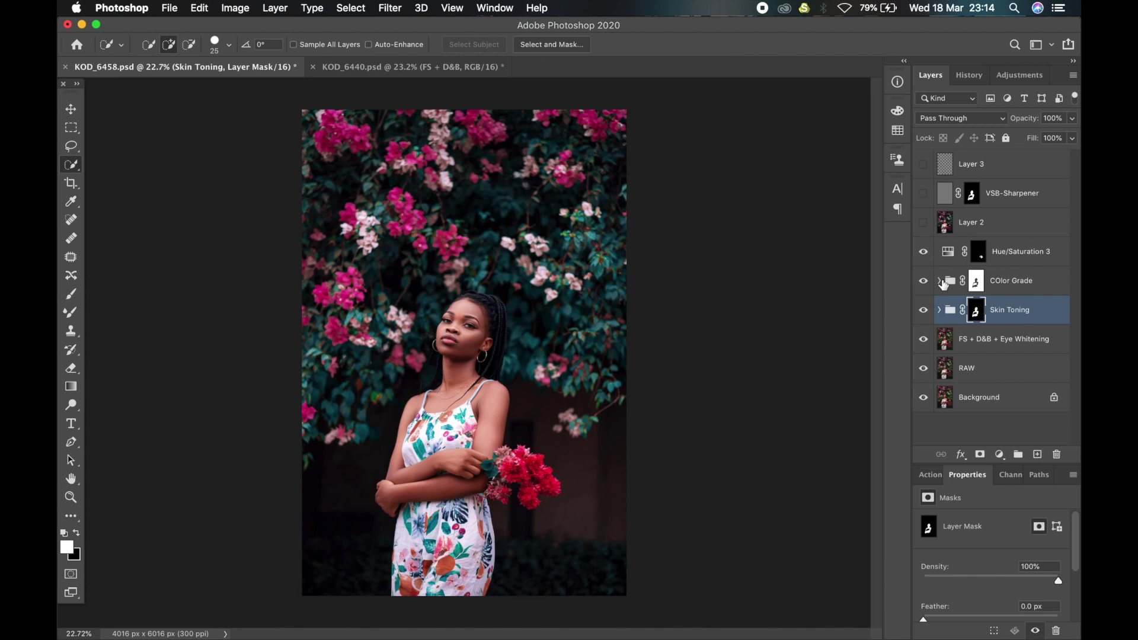
# Review the adjustments inside the COlor Grade group and compare the image with the group off and on
pyautogui.click(940, 280)
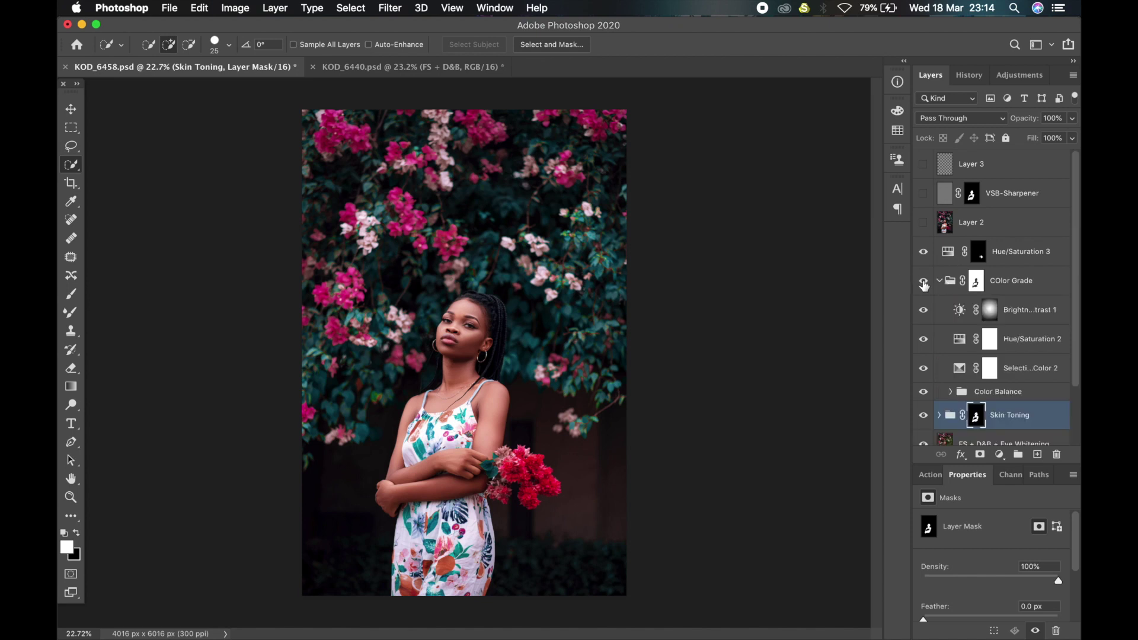
pyautogui.click(923, 284)
pyautogui.click(923, 284)
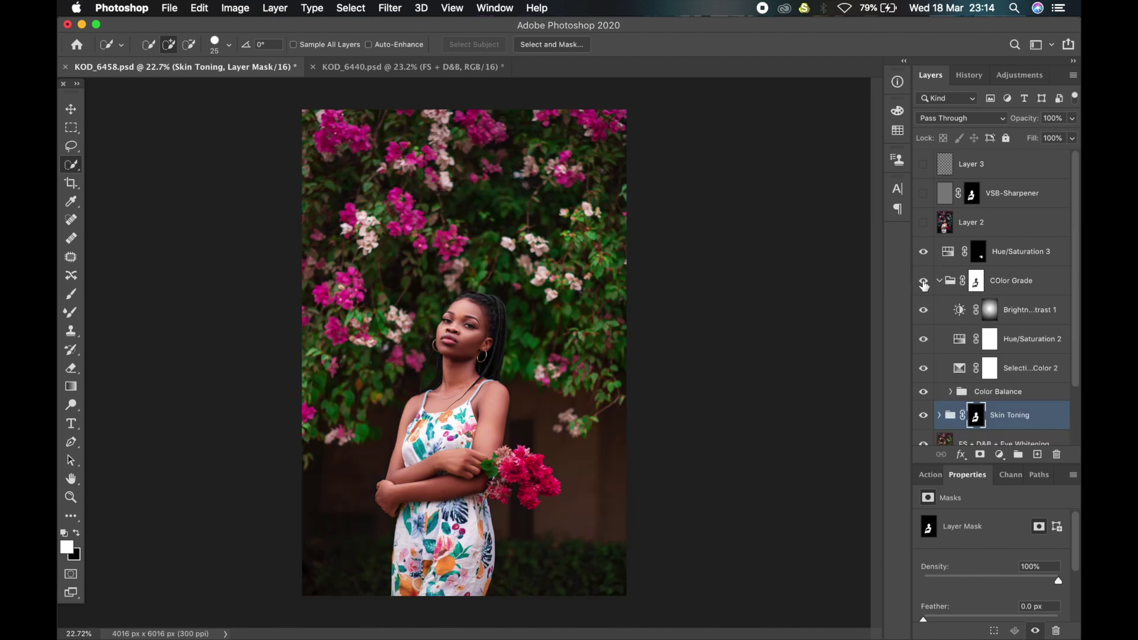
pyautogui.click(923, 284)
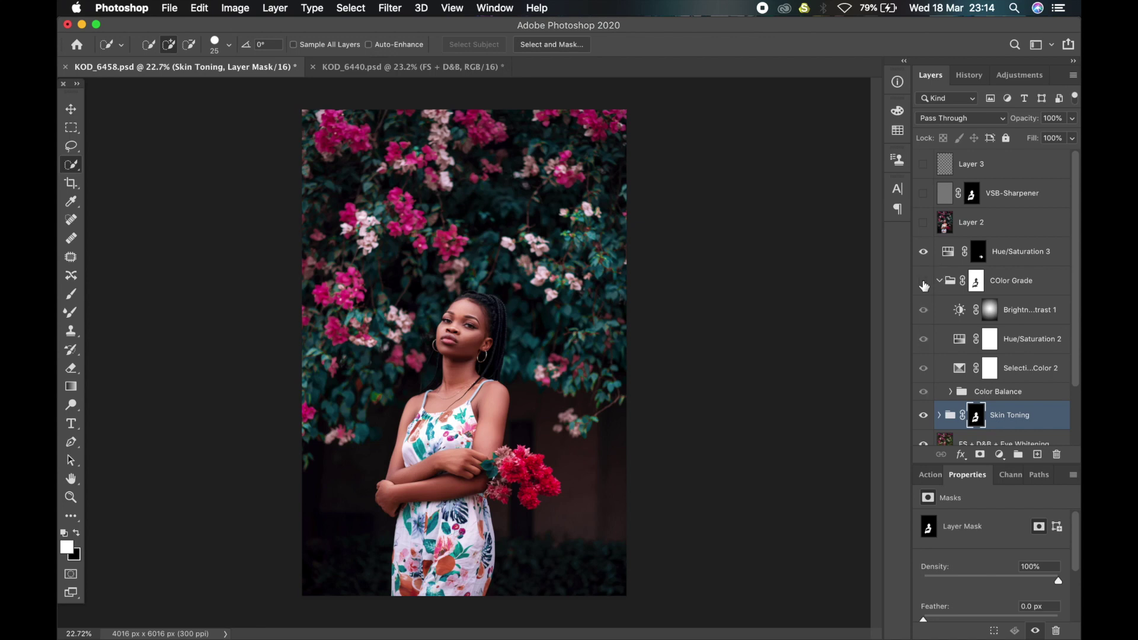
pyautogui.click(923, 282)
pyautogui.click(939, 280)
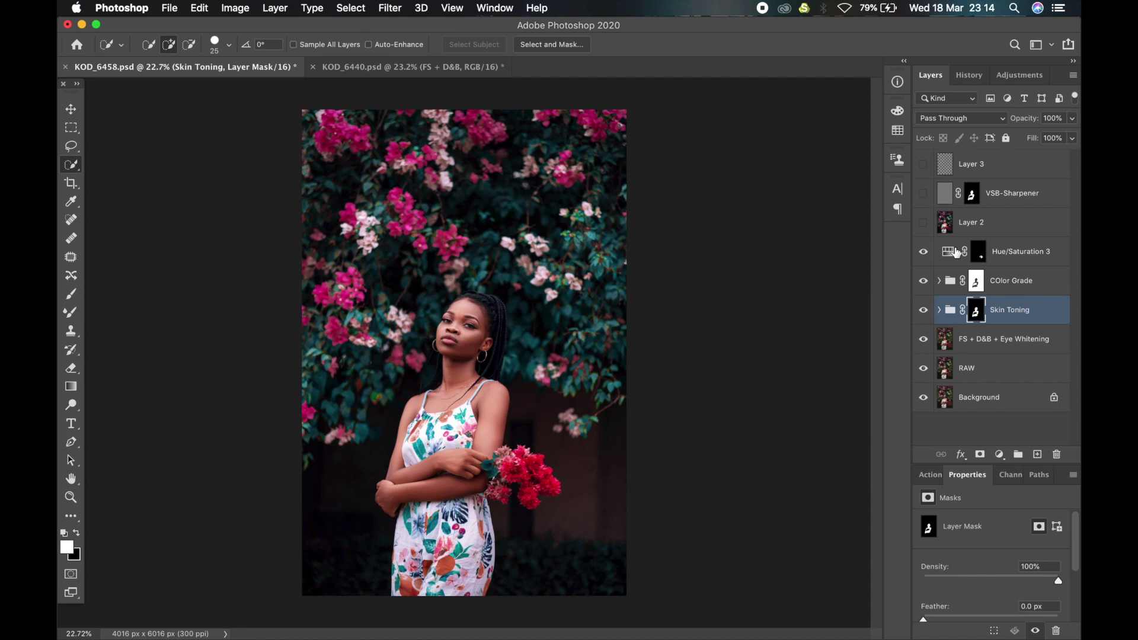
# Show Layer 3, VSB-Sharpener and Layer 2, and add a Selective Color adjustment layer above Layer 3
pyautogui.moveTo(923, 164); pyautogui.dragTo(922, 222)
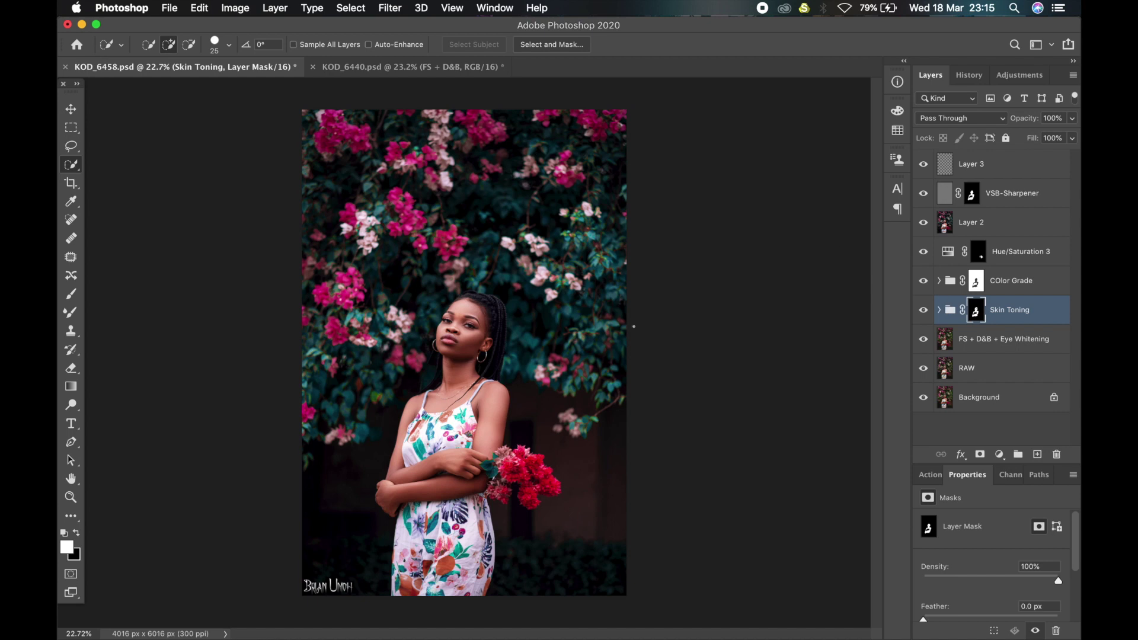
pyautogui.click(962, 174)
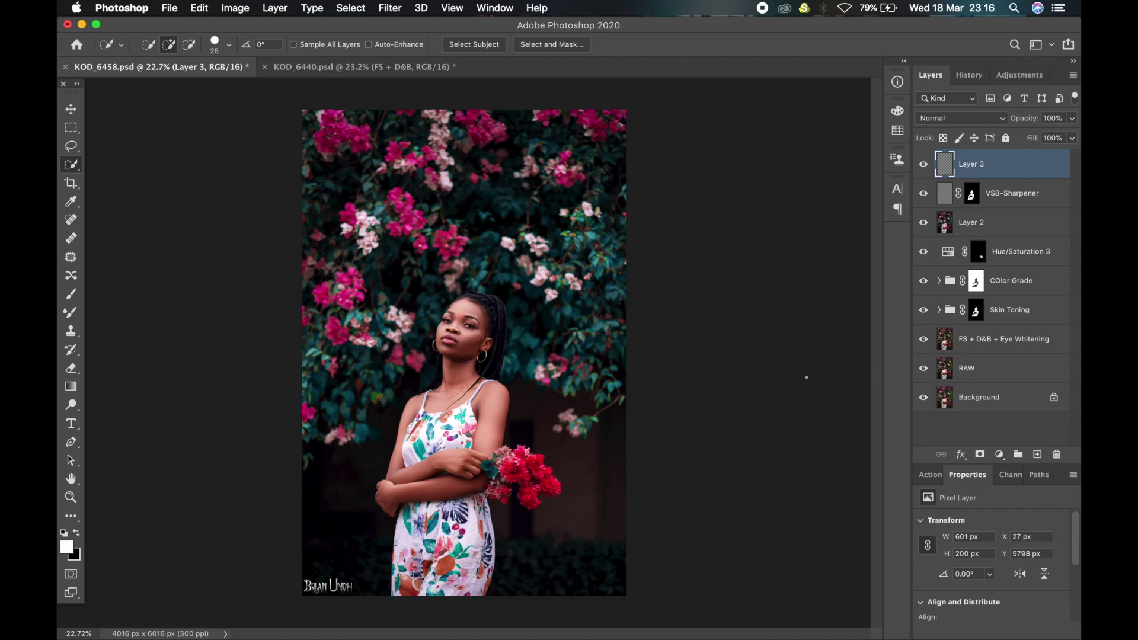
pyautogui.click(1000, 455)
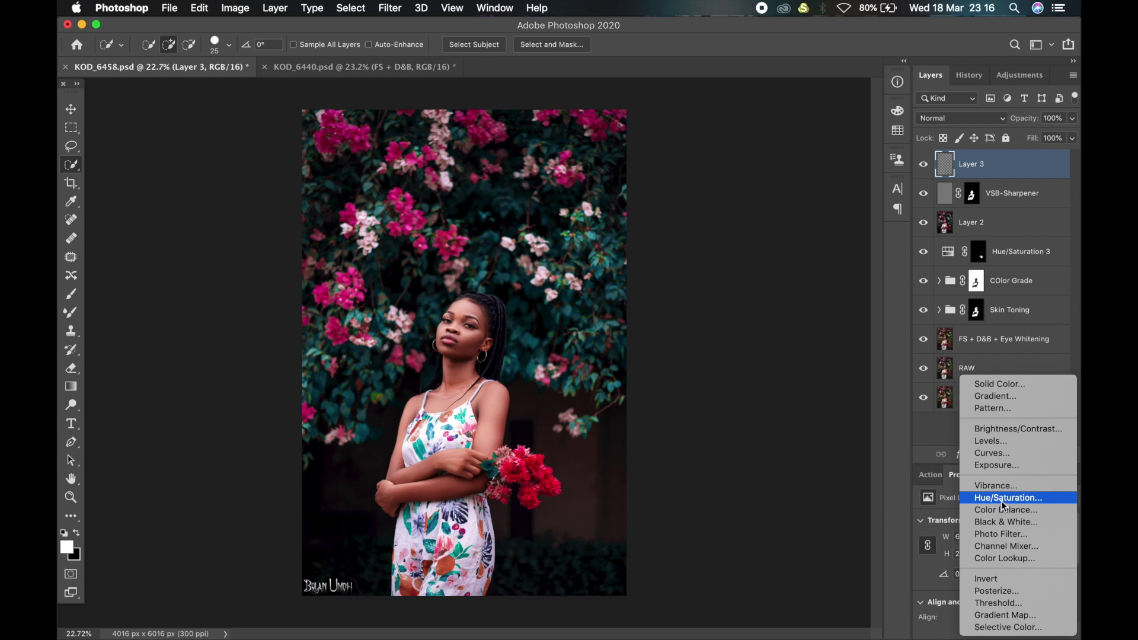
pyautogui.click(997, 628)
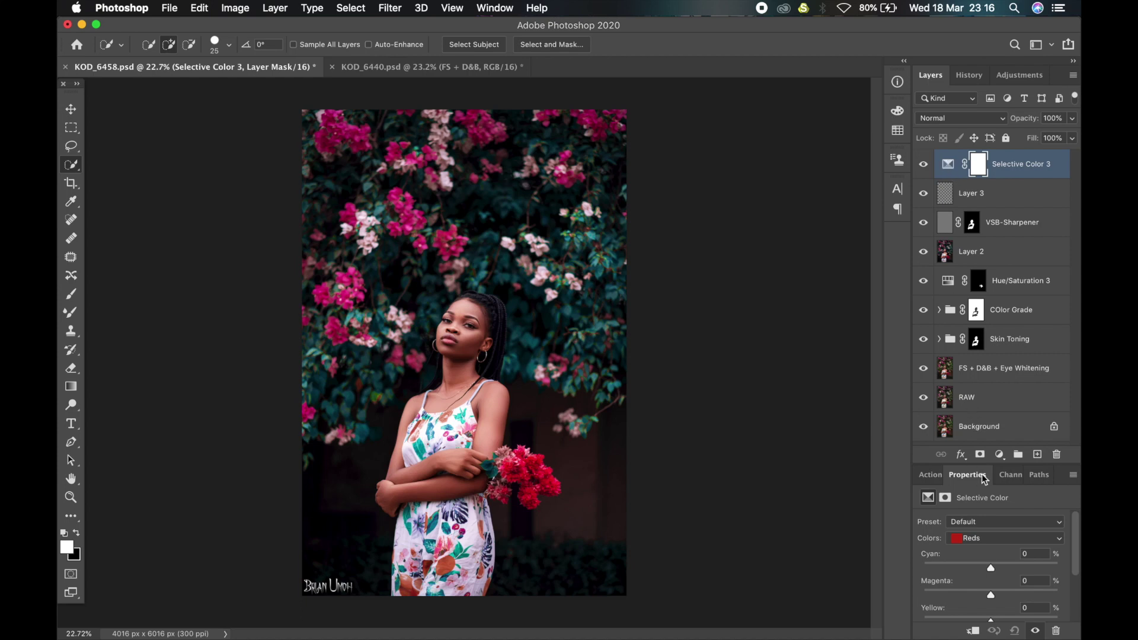
# Enlarge the adjustment's settings area and set Cyan to +7% for the Reds in the Selective Color adjustment
pyautogui.moveTo(985, 468); pyautogui.dragTo(994, 301)
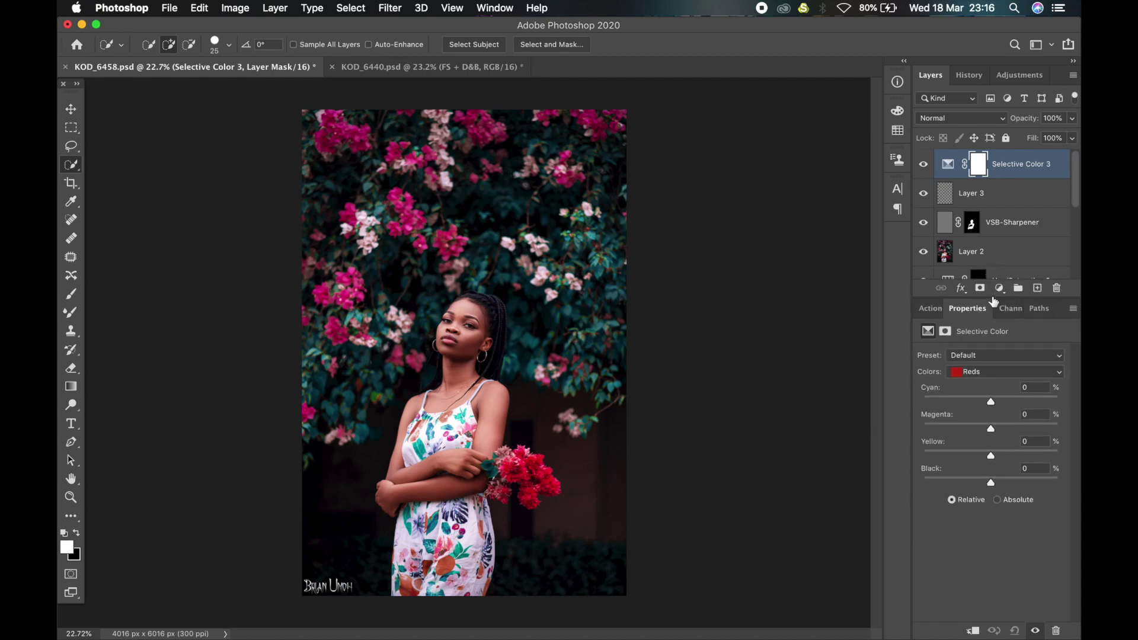
pyautogui.click(967, 376)
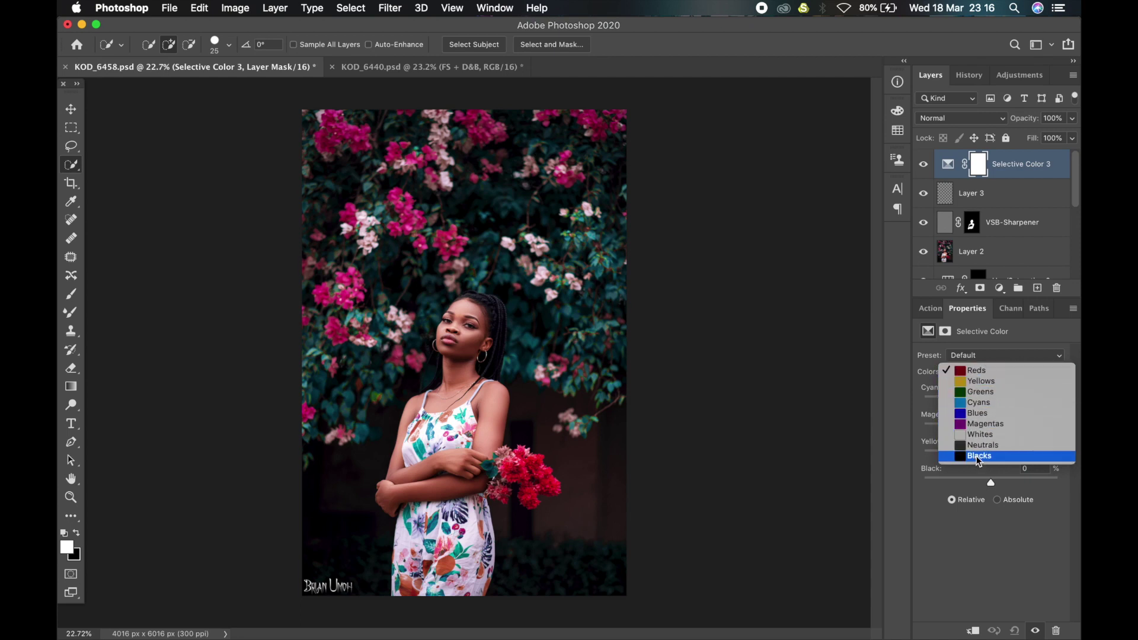
pyautogui.click(966, 372)
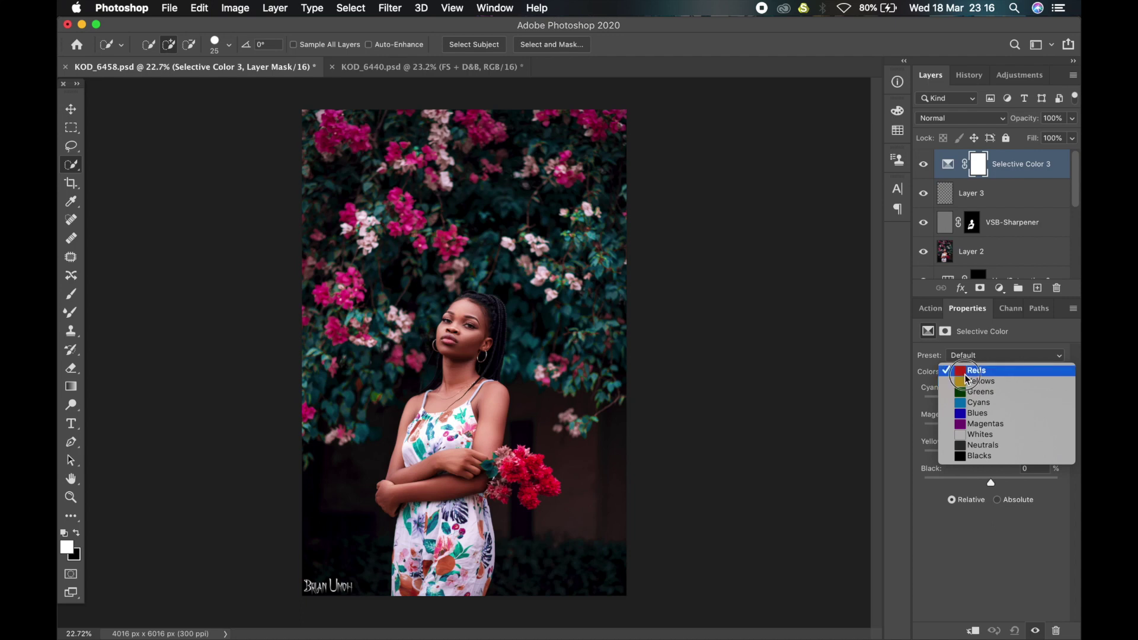
pyautogui.moveTo(991, 402)
pyautogui.mouseDown()
pyautogui.moveTo(945, 399)
pyautogui.moveTo(1020, 401)
pyautogui.moveTo(951, 418)
pyautogui.moveTo(1029, 417)
pyautogui.moveTo(975, 419)
pyautogui.mouseUp()
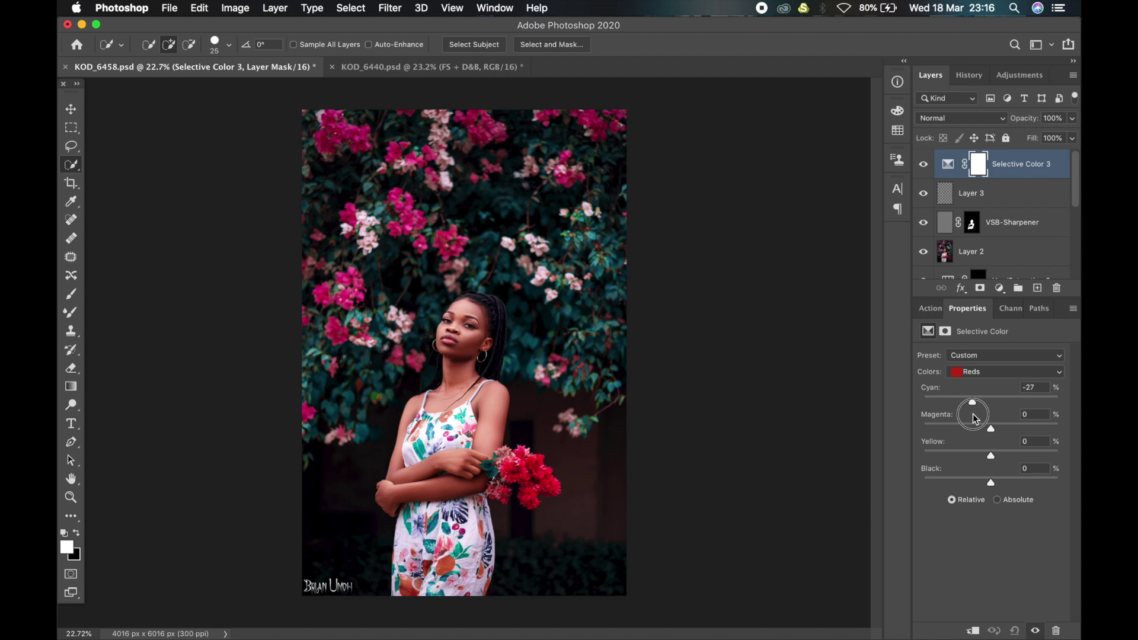
pyautogui.moveTo(975, 419)
pyautogui.mouseDown()
pyautogui.moveTo(1024, 415)
pyautogui.moveTo(957, 426)
pyautogui.moveTo(997, 418)
pyautogui.mouseUp()
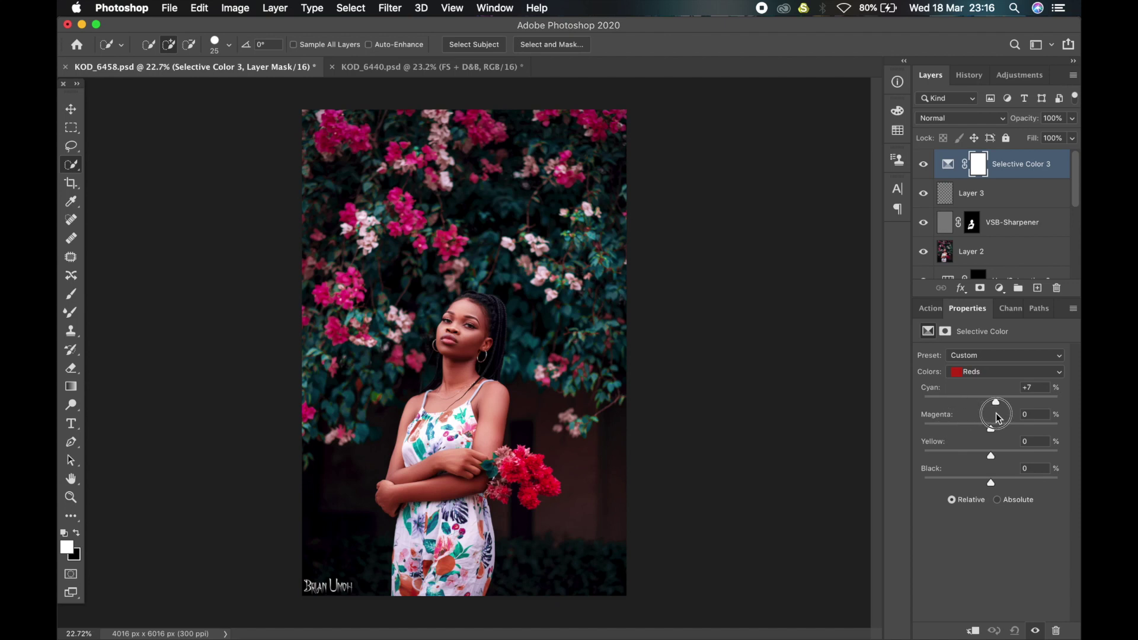
pyautogui.click(978, 373)
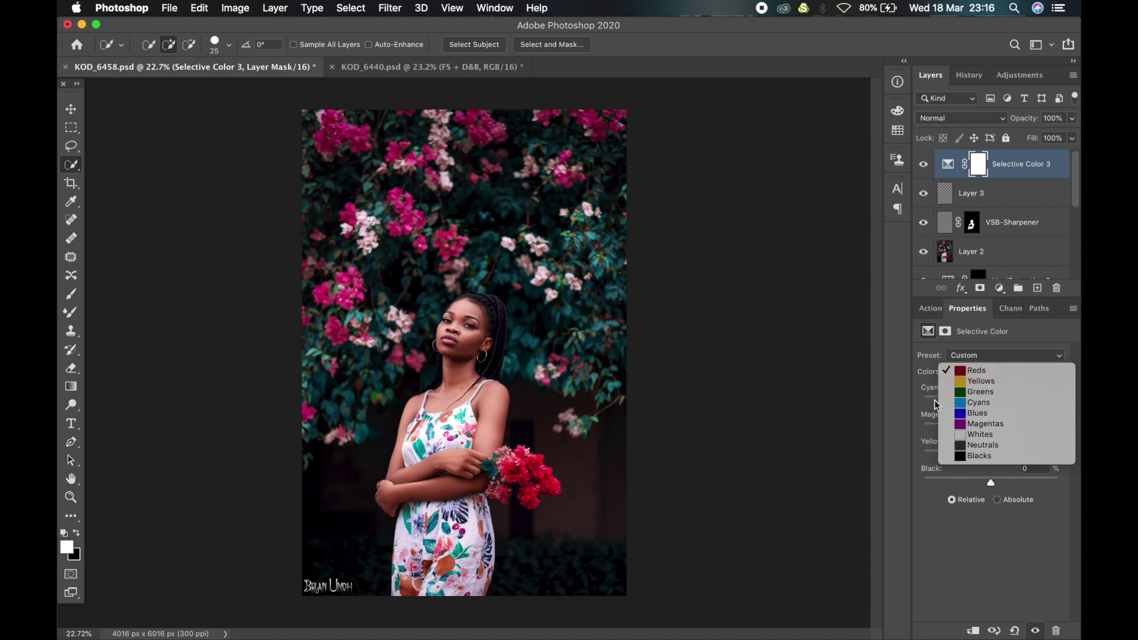
pyautogui.click(960, 353)
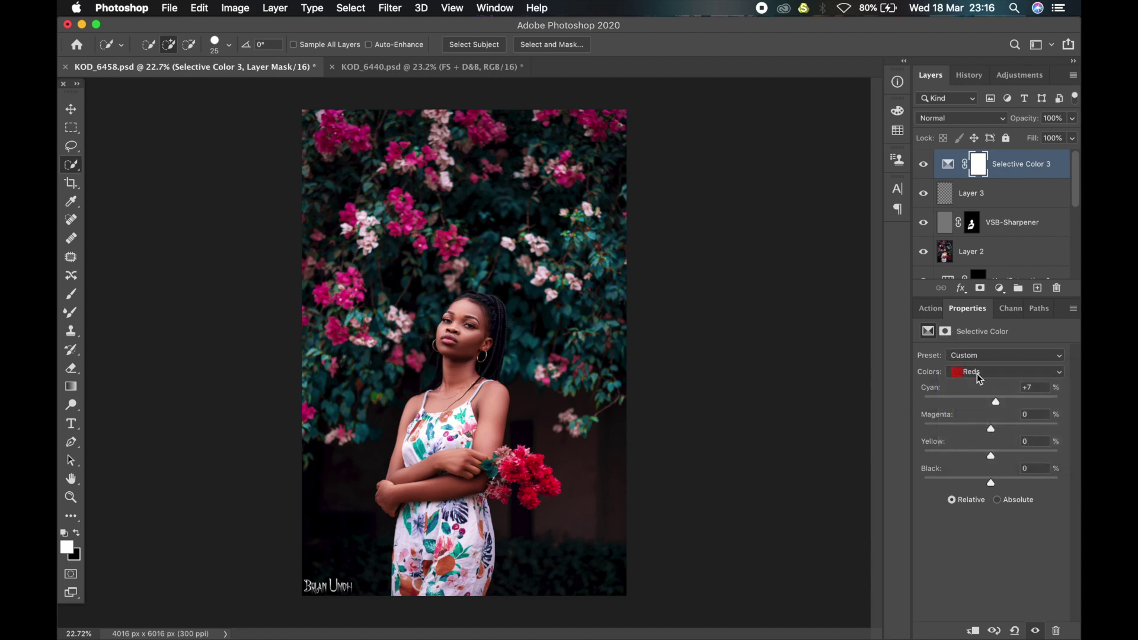
# Add a Hue/Saturation adjustment layer above the new Selective Color layer and check its color ranges, keeping Master
pyautogui.click(1000, 288)
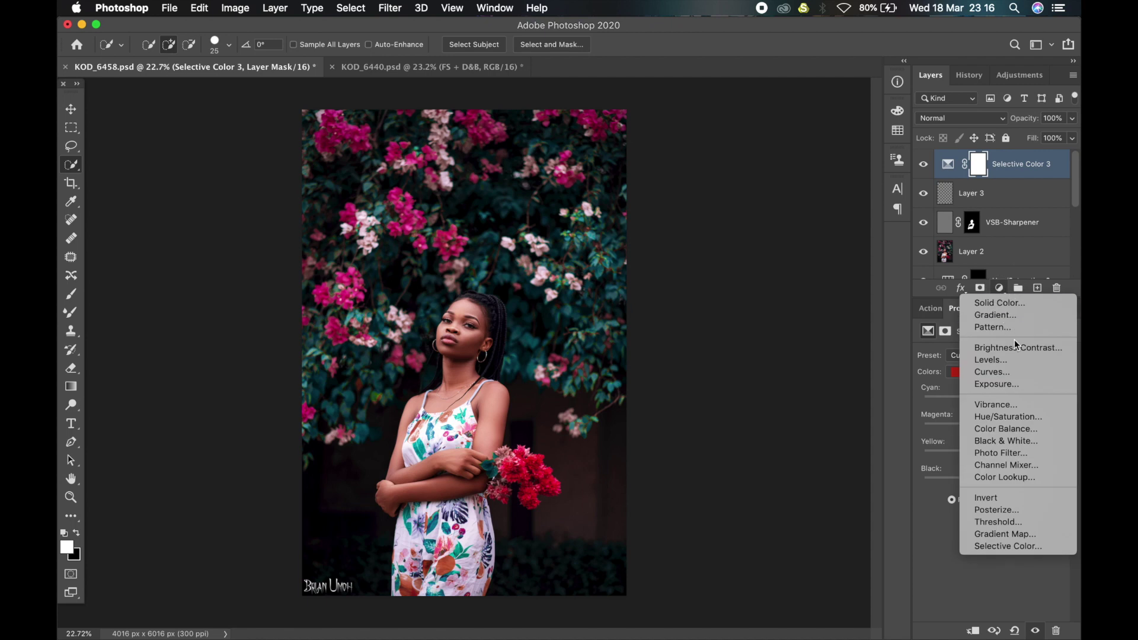
pyautogui.click(1010, 403)
pyautogui.click(984, 373)
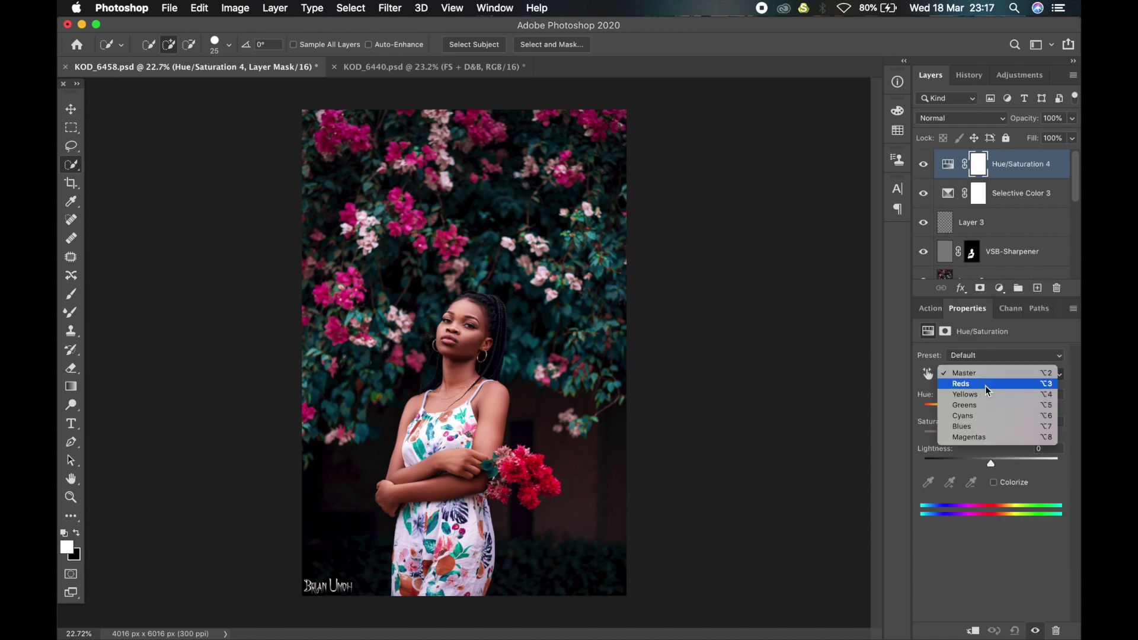
pyautogui.click(931, 574)
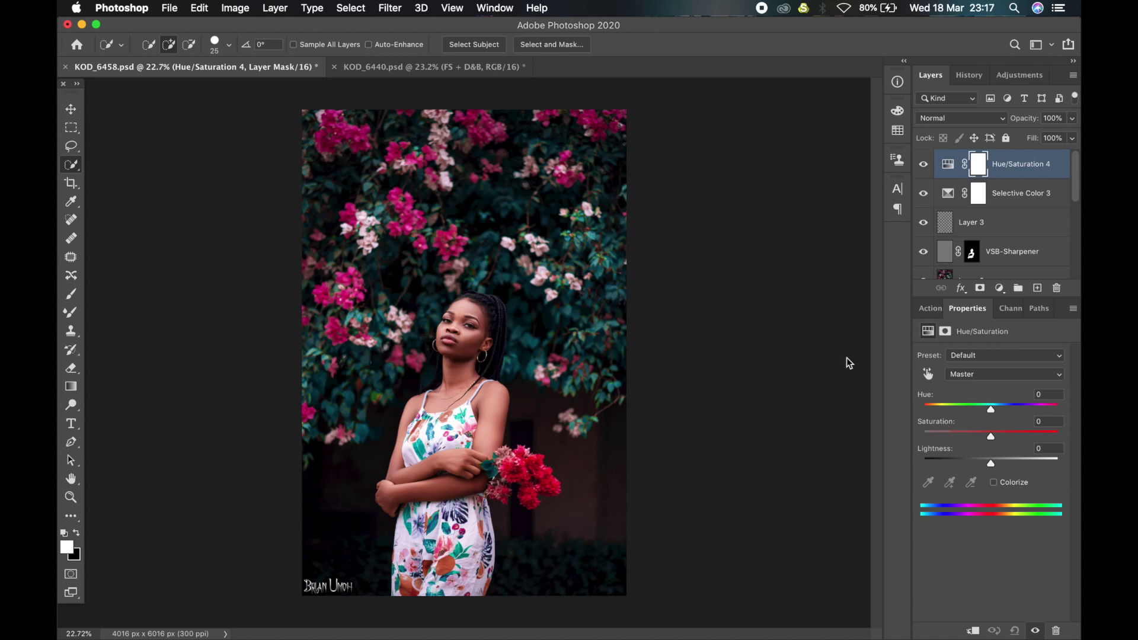
# Compare KOD_6440.psd before and after grading by showing and hiding Layer 4, and return to KOD_6458.psd
pyautogui.click(463, 64)
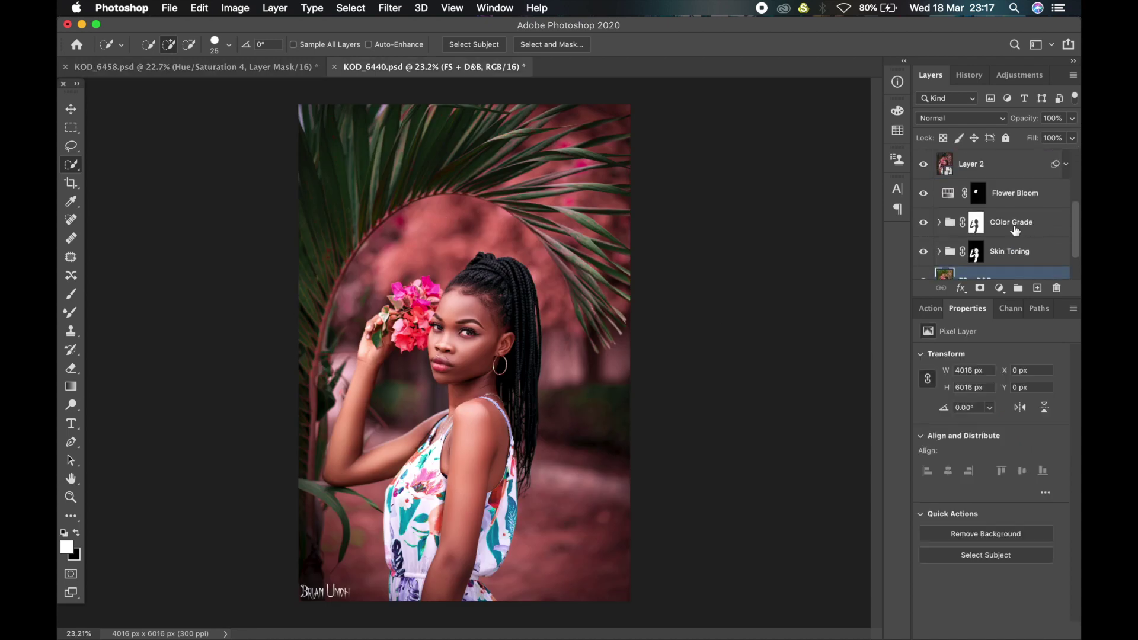
pyautogui.scroll(5, 1020, 221)
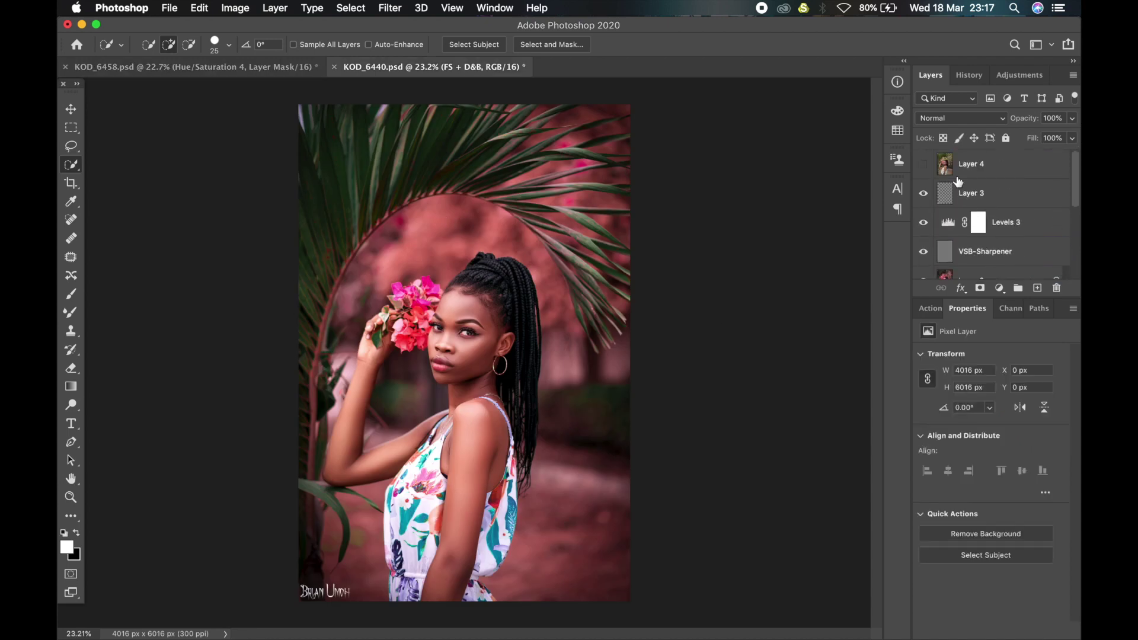
pyautogui.click(922, 167)
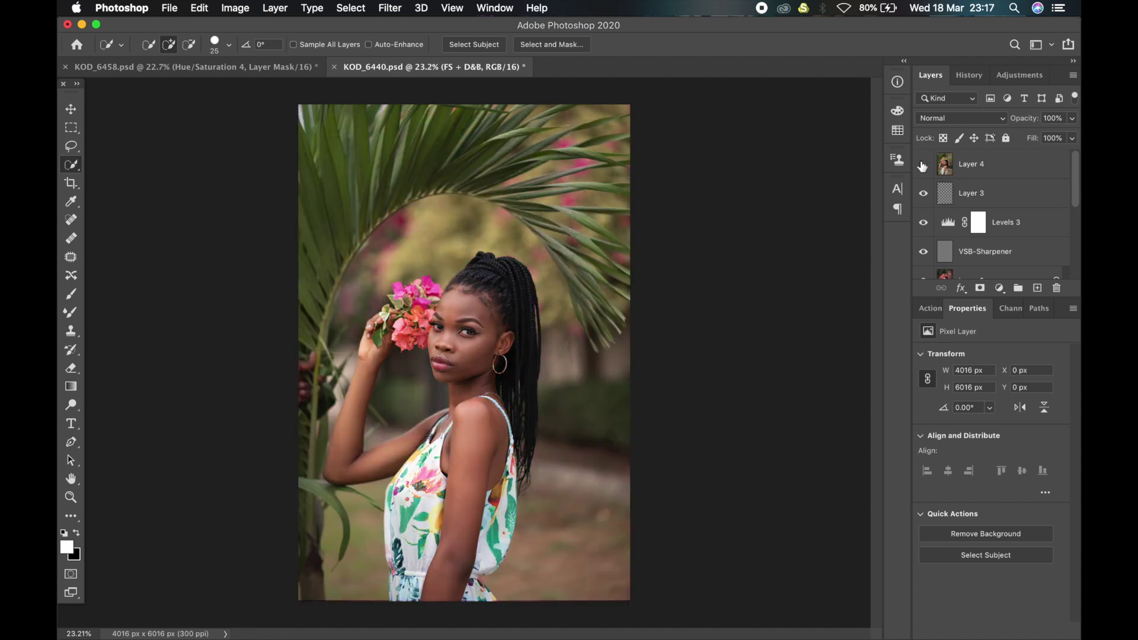
pyautogui.click(922, 166)
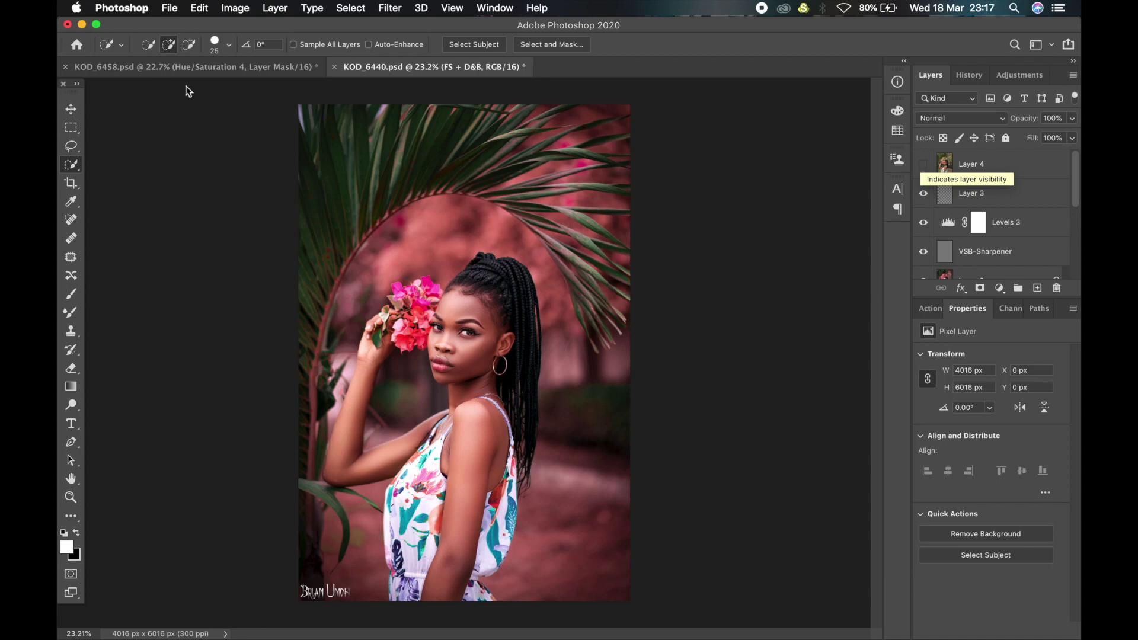
pyautogui.click(190, 67)
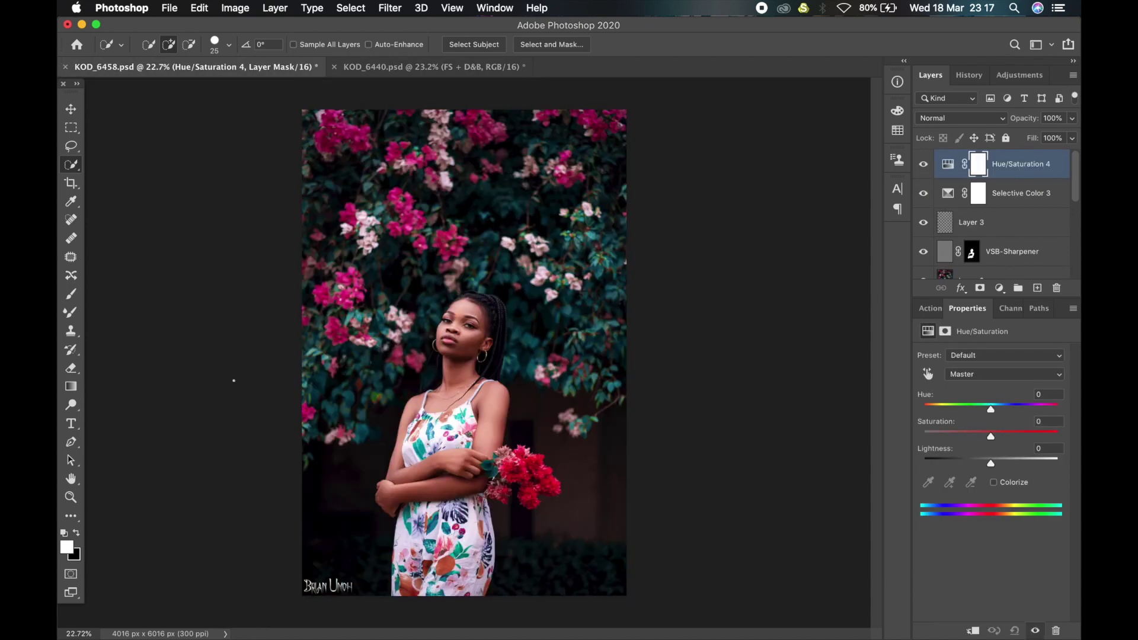